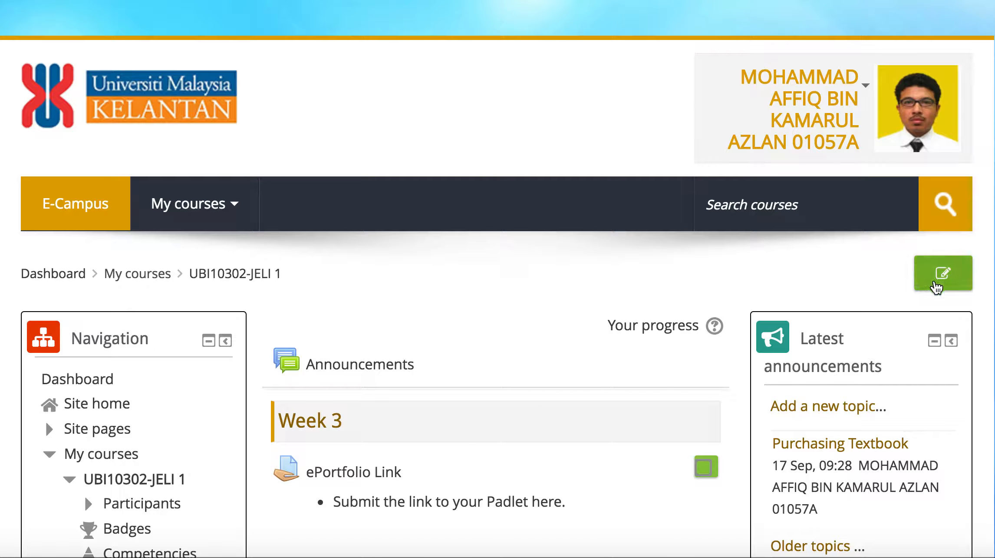
Turn on course editing and add one new week section at the end of the course.
{"action": "left_click", "coordinate": [936, 282]}
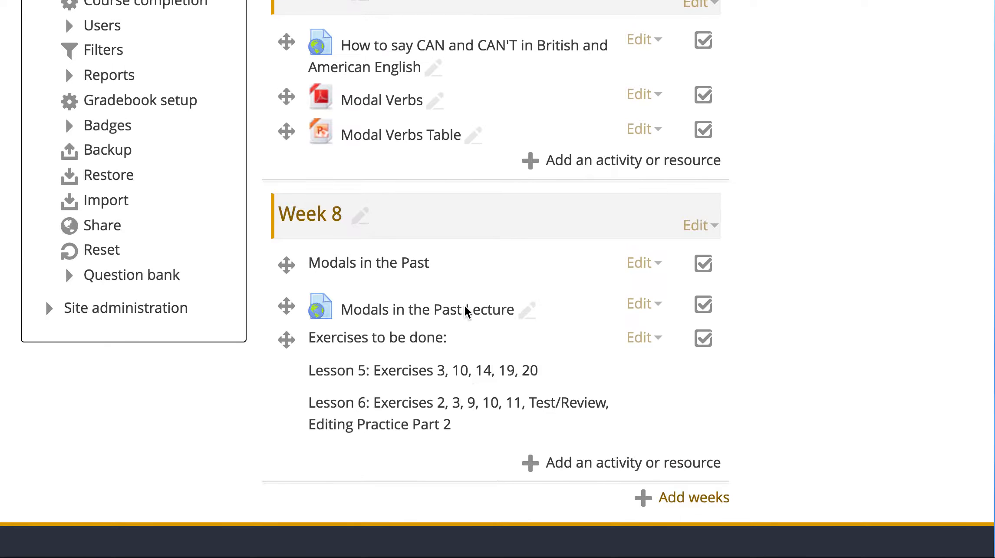
{"action": "scroll", "coordinate": [464, 305], "scroll_direction": "down", "scroll_amount": 2}
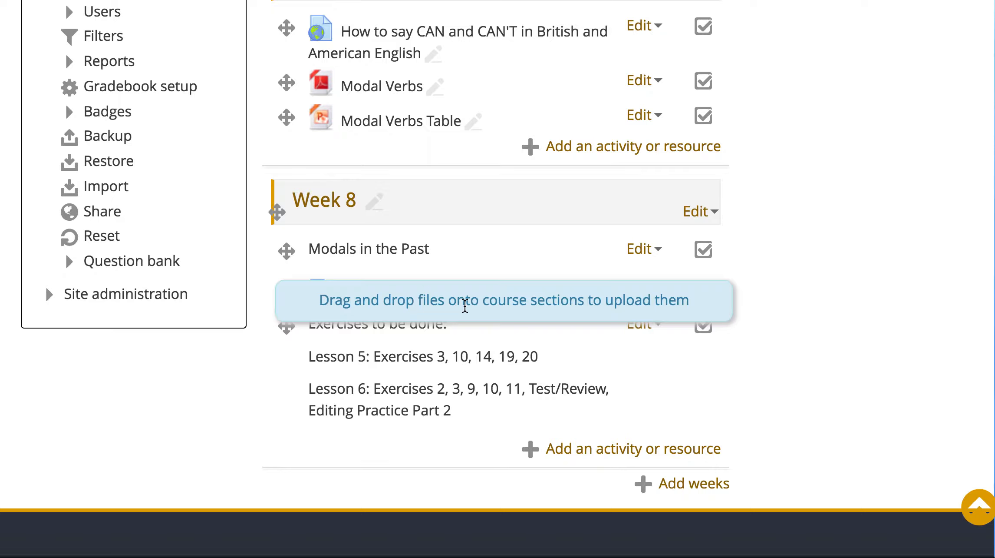
{"action": "left_click", "coordinate": [643, 482]}
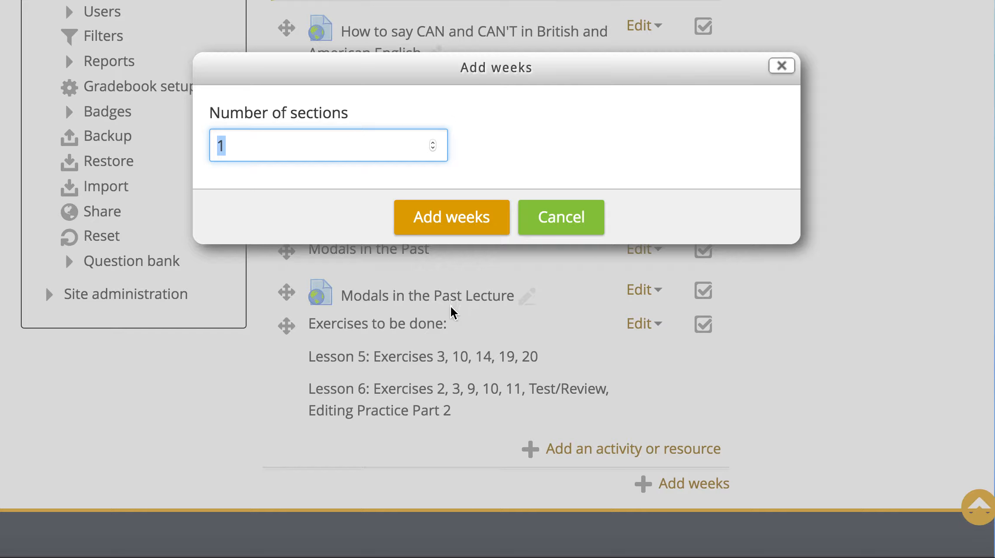
{"action": "left_click", "coordinate": [453, 228]}
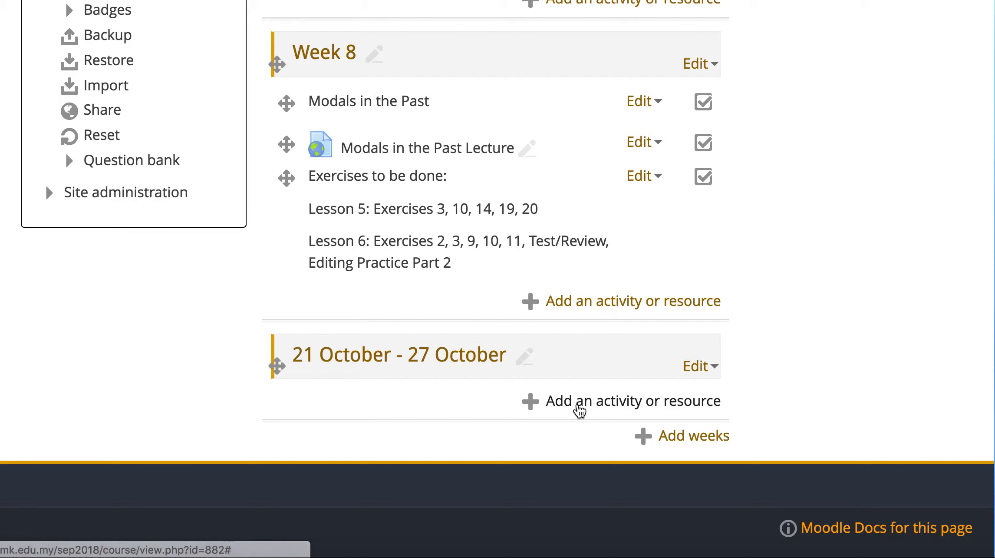
Add an Assignment activity to the 21 October - 27 October section.
{"action": "left_click", "coordinate": [580, 402]}
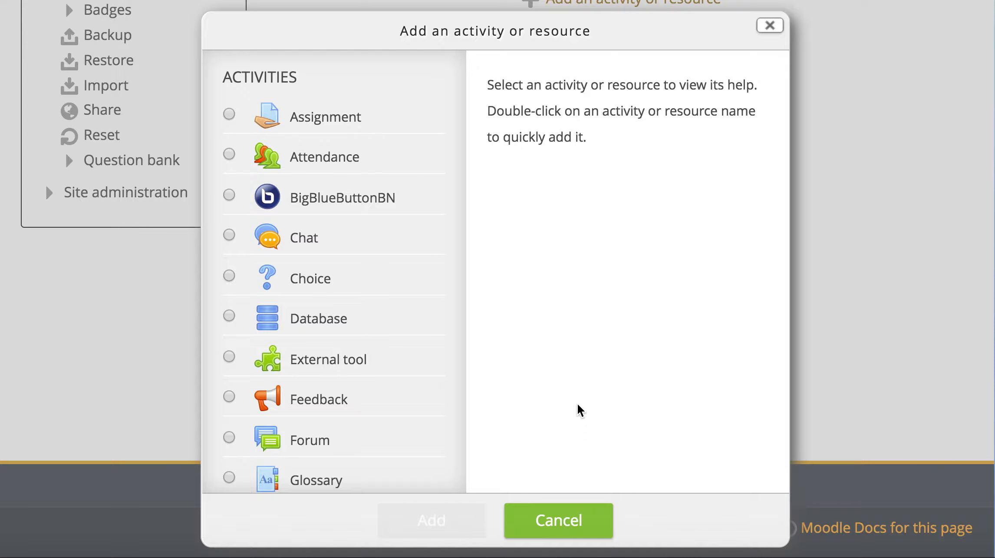
{"action": "left_click", "coordinate": [312, 126]}
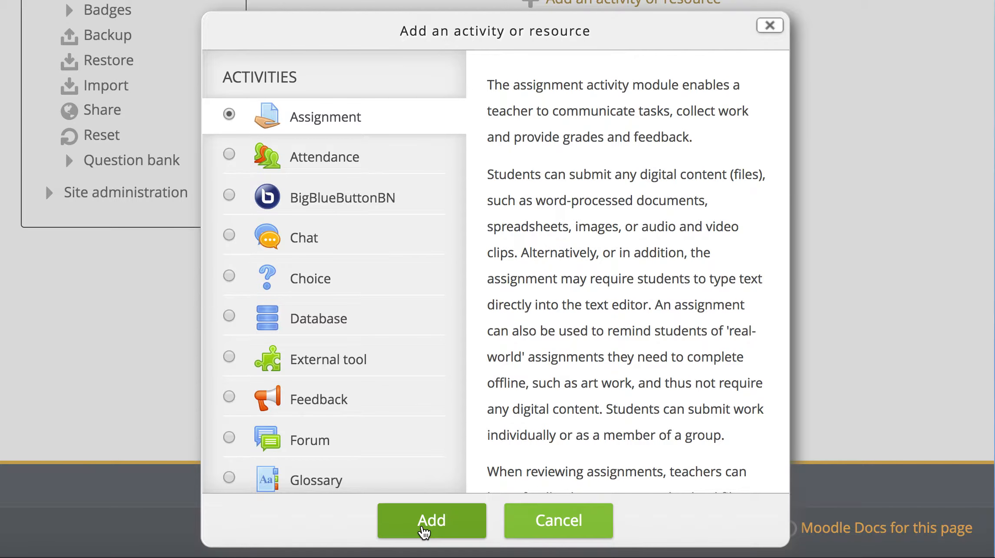
{"action": "left_click", "coordinate": [423, 530]}
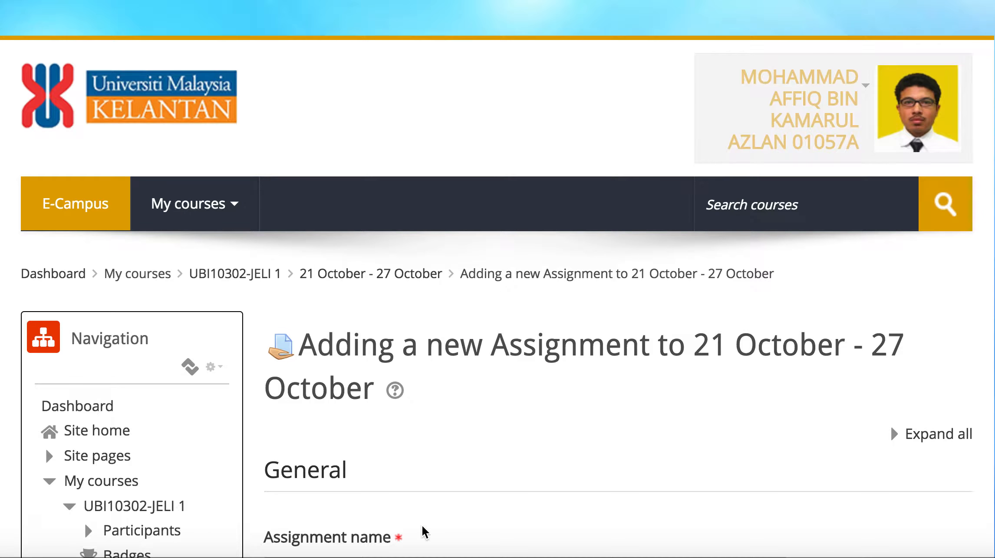
Name the assignment "Product Review Assignment".
{"action": "scroll", "coordinate": [424, 531], "scroll_direction": "down", "scroll_amount": 2}
{"action": "scroll", "coordinate": [423, 531], "scroll_direction": "down", "scroll_amount": 8}
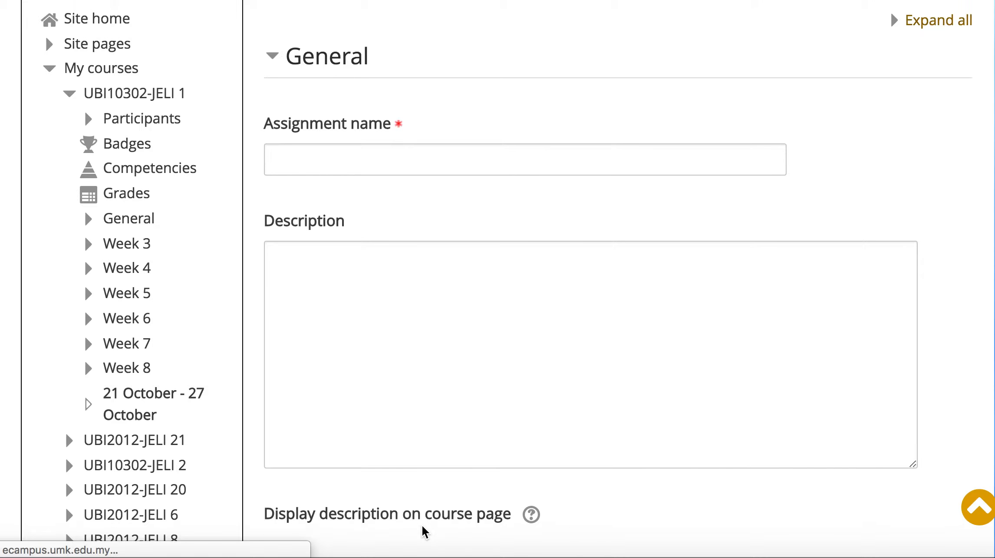
{"action": "scroll", "coordinate": [424, 530], "scroll_direction": "down", "scroll_amount": 1}
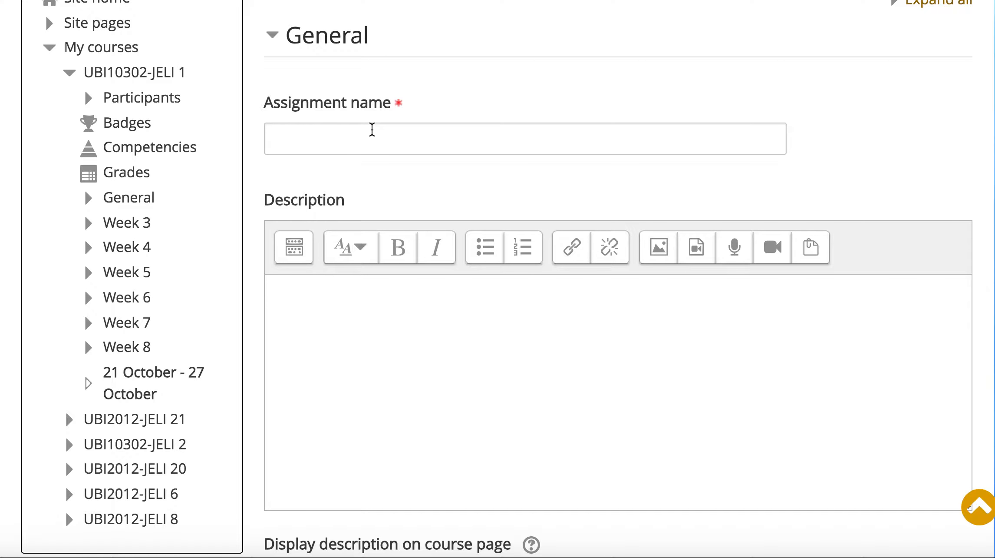
{"action": "left_click", "coordinate": [372, 129]}
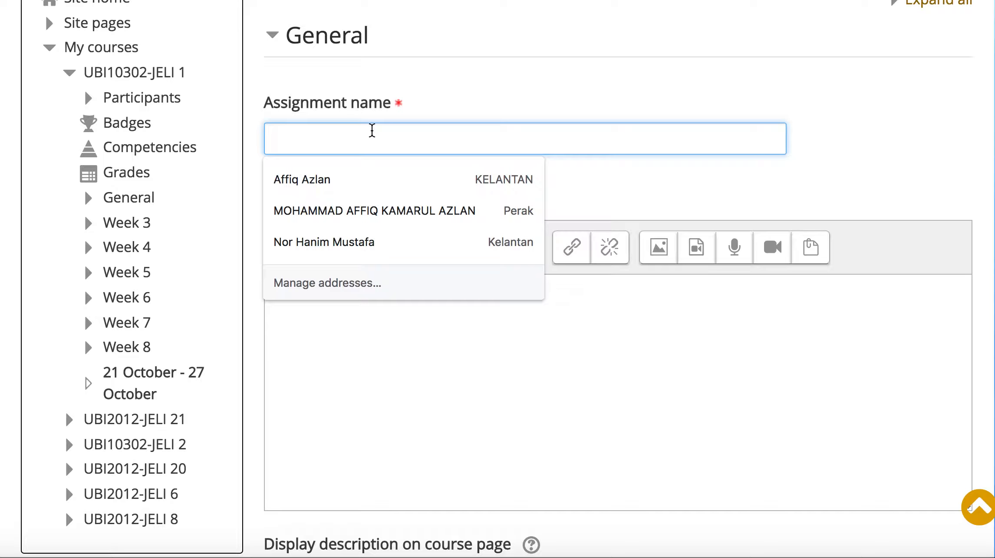
{"action": "type", "text": "Product Re"}
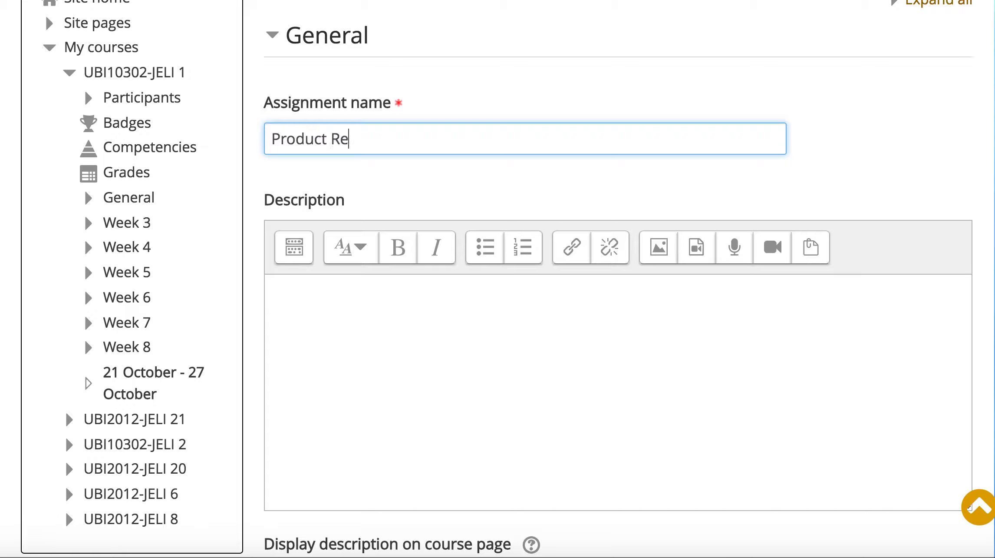
{"action": "type", "text": "view ASSIGNMENT"}
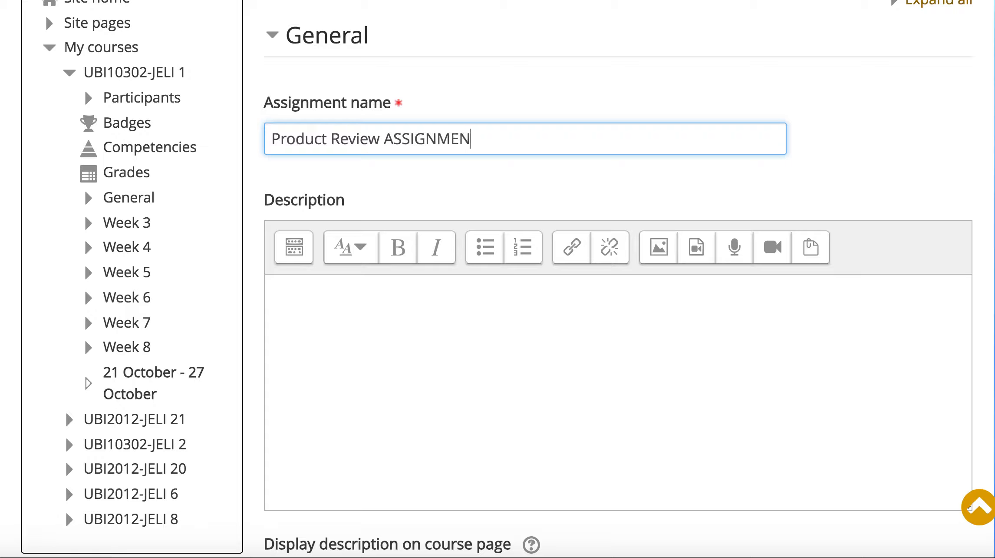
{"action": "key", "text": "BackSpace"}
{"action": "key", "text": "BackSpace"}
{"action": "key", "text": "BackSpace"}
{"action": "key", "text": "BackSpace"}
{"action": "key", "text": "BackSpace"}
{"action": "key", "text": "BackSpace"}
{"action": "key", "text": "BackSpace"}
{"action": "key", "text": "BackSpace"}
{"action": "key", "text": "BackSpace"}
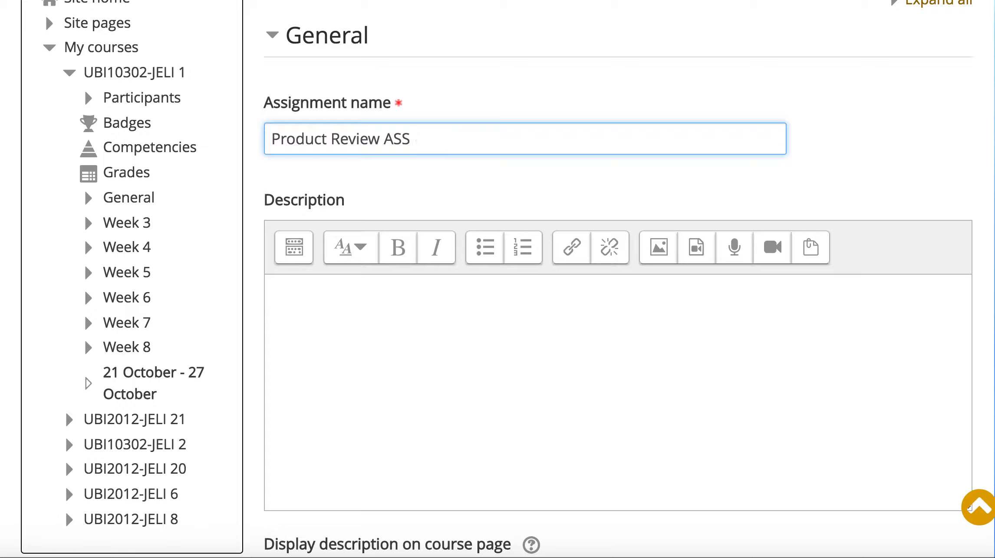
{"action": "type", "text": "ssignment"}
Enter the description "Submit your assignment here." and have it displayed on the course page.
{"action": "scroll", "coordinate": [337, 336], "scroll_direction": "down", "scroll_amount": 1}
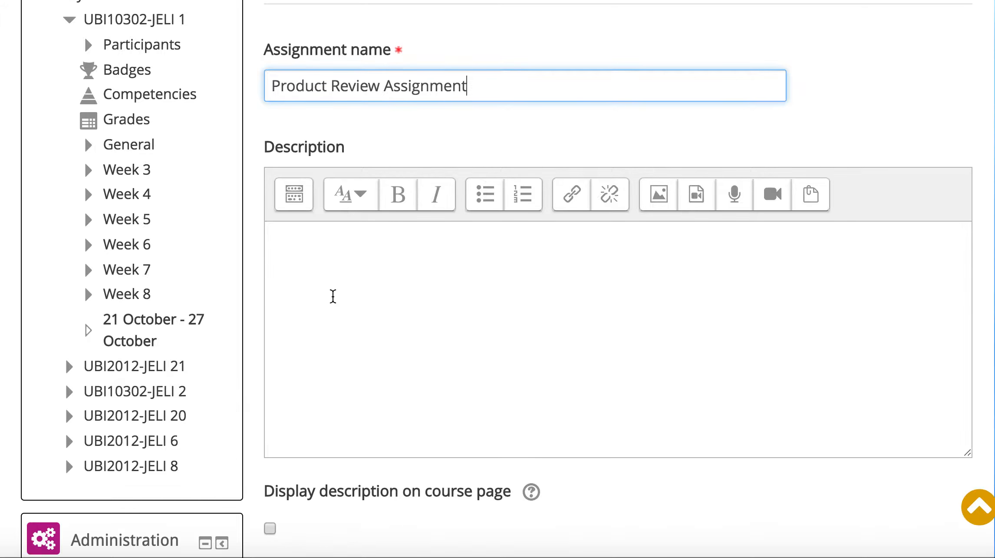
{"action": "left_click", "coordinate": [324, 258]}
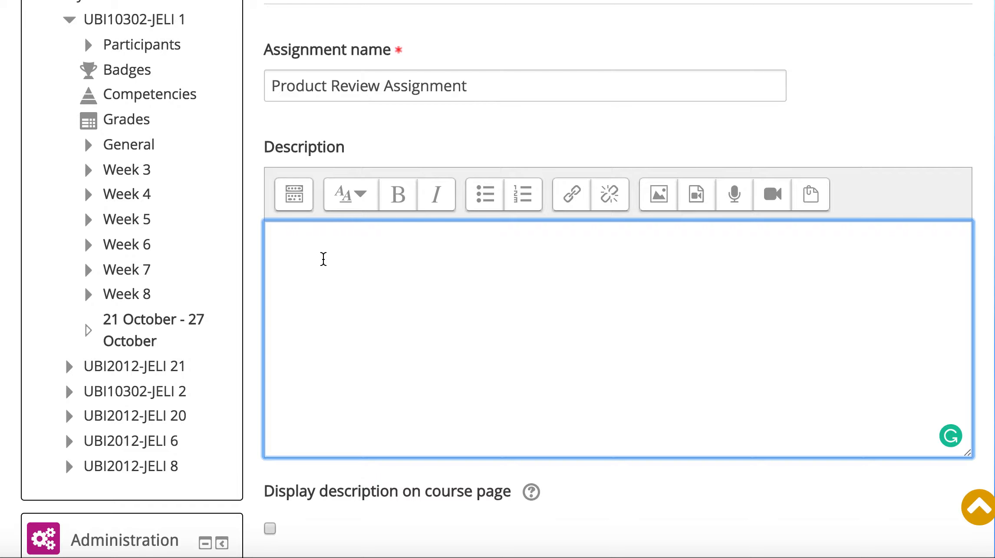
{"action": "type", "text": "Submit your a"}
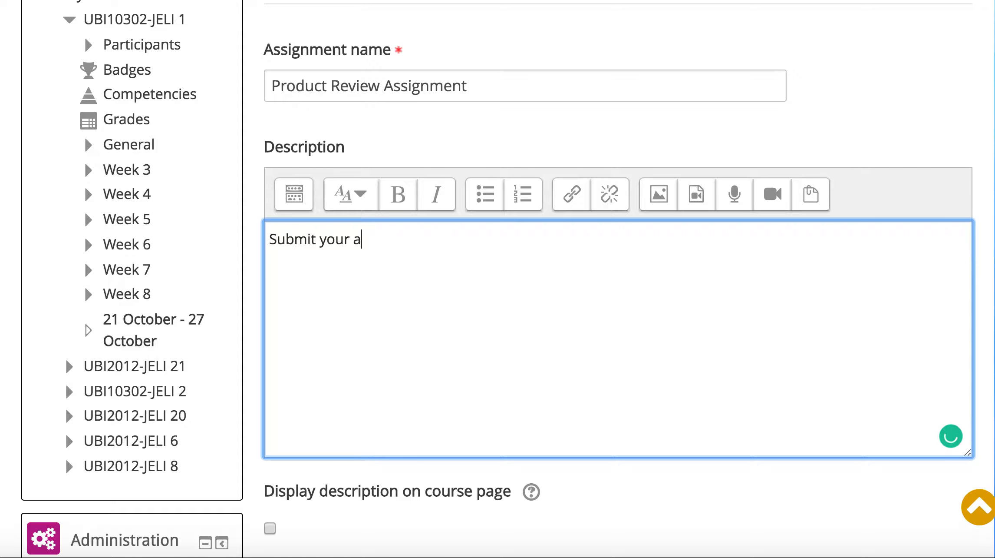
{"action": "type", "text": "ssignment here."}
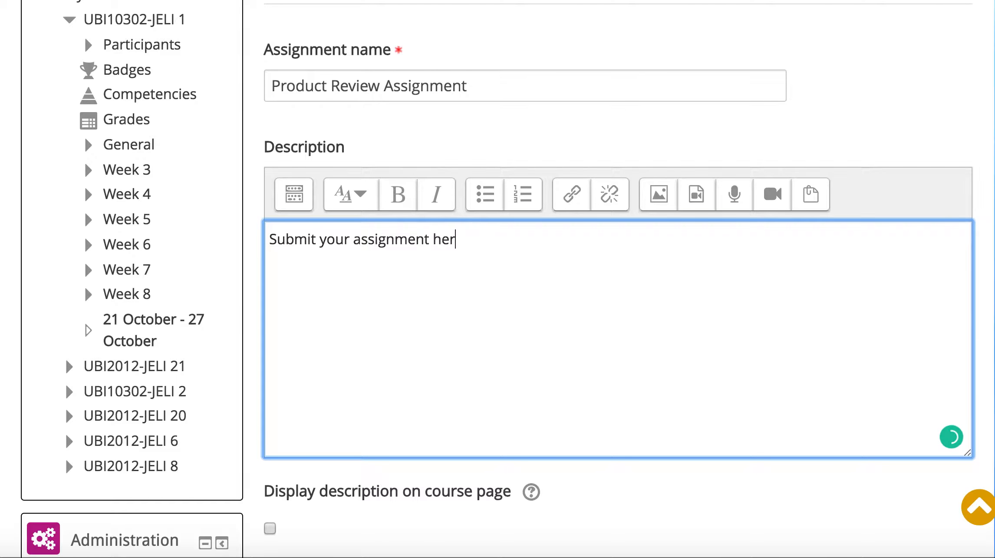
{"action": "scroll", "coordinate": [224, 244], "scroll_direction": "down", "scroll_amount": 5}
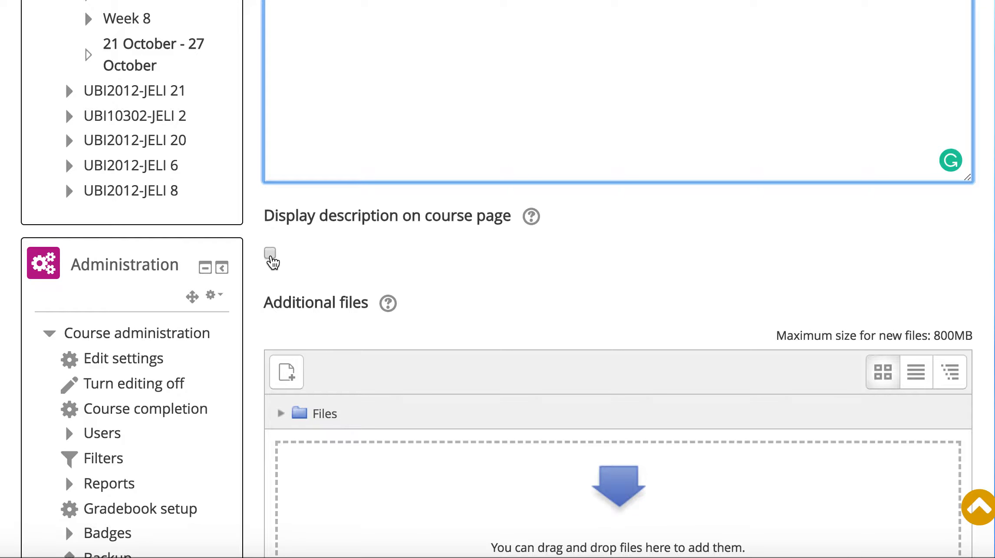
{"action": "left_click", "coordinate": [271, 256]}
{"action": "scroll", "coordinate": [366, 226], "scroll_direction": "up", "scroll_amount": 2}
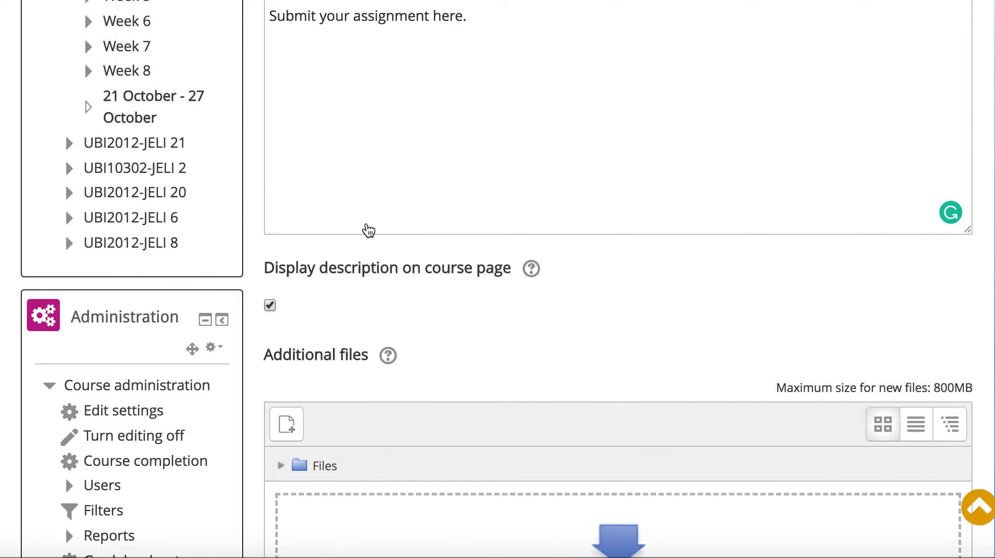
Enable the assignment's cut-off date and set its day to 22.
{"action": "scroll", "coordinate": [367, 223], "scroll_direction": "down", "scroll_amount": 3}
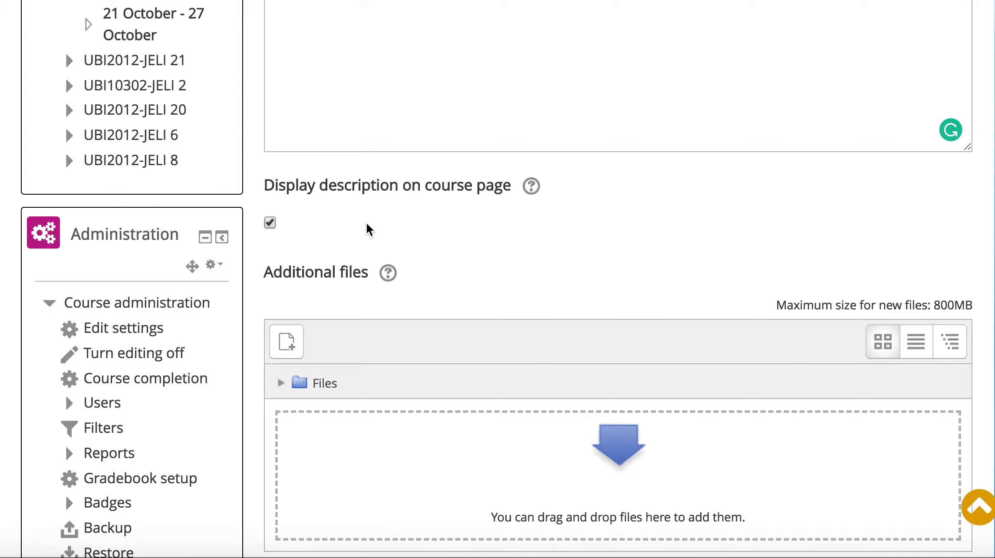
{"action": "scroll", "coordinate": [367, 226], "scroll_direction": "down", "scroll_amount": 5}
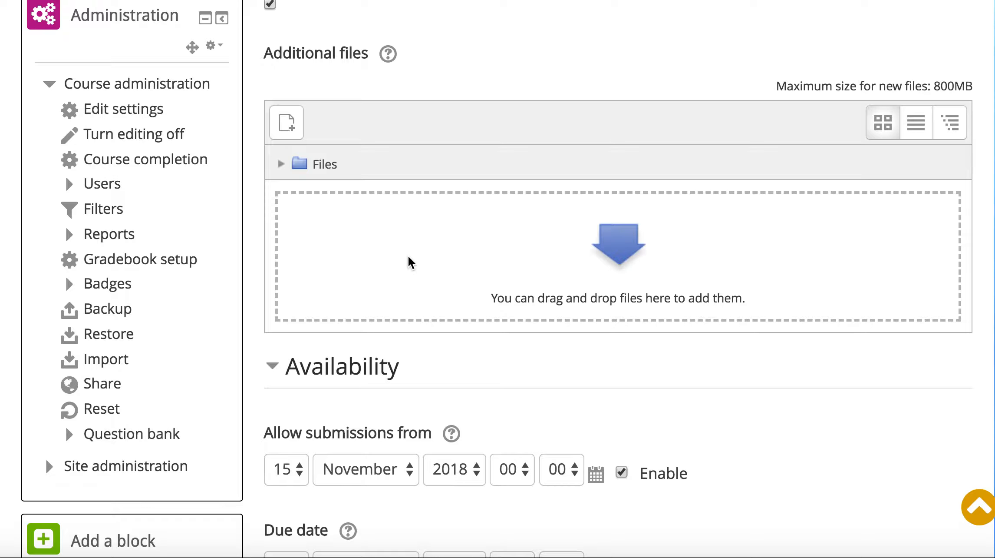
{"action": "scroll", "coordinate": [410, 261], "scroll_direction": "down", "scroll_amount": 8}
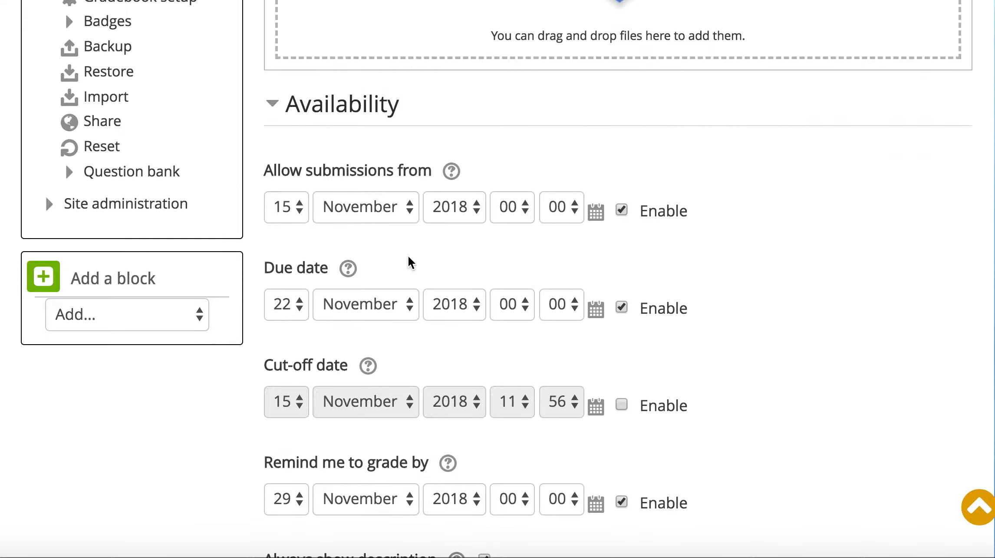
{"action": "scroll", "coordinate": [411, 261], "scroll_direction": "up", "scroll_amount": 1}
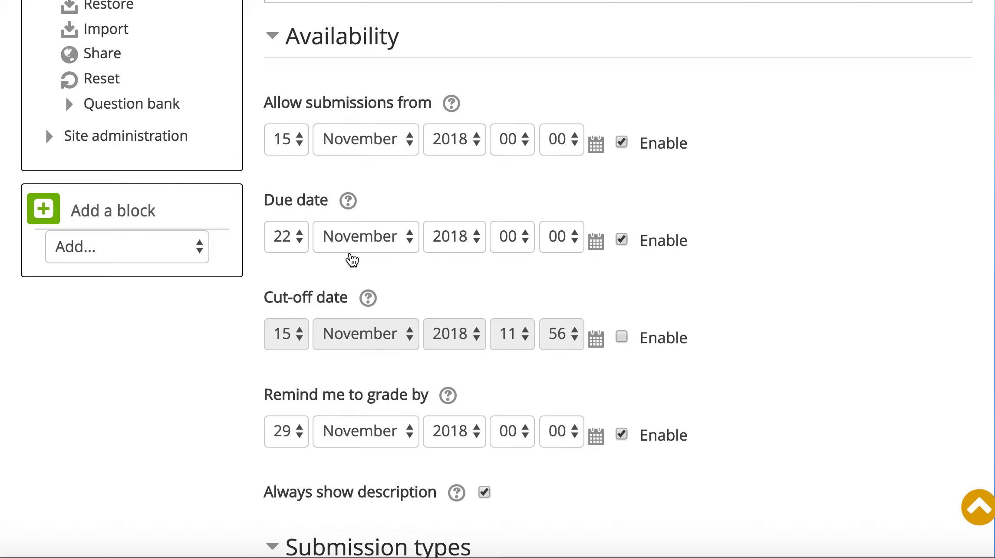
{"action": "scroll", "coordinate": [352, 260], "scroll_direction": "down", "scroll_amount": 3}
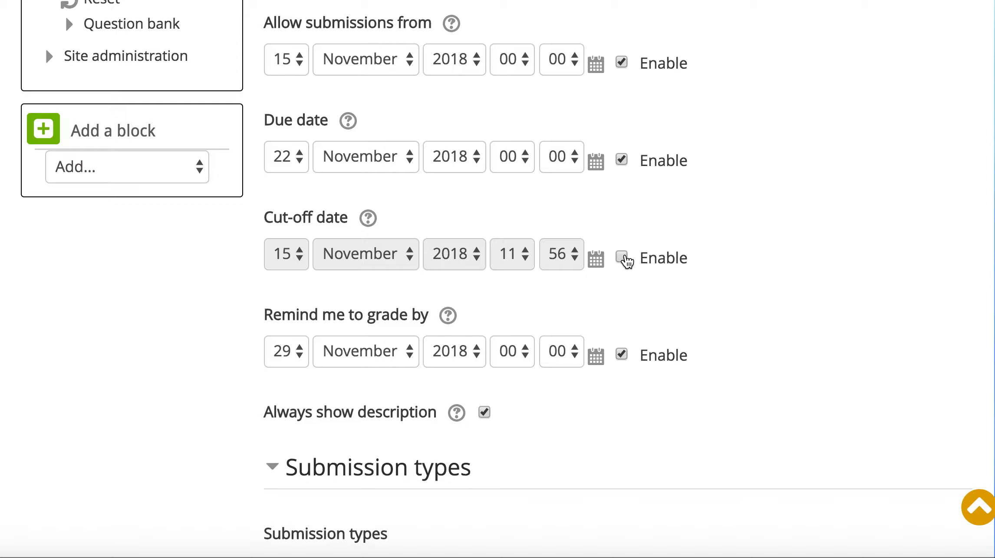
{"action": "left_click", "coordinate": [623, 258]}
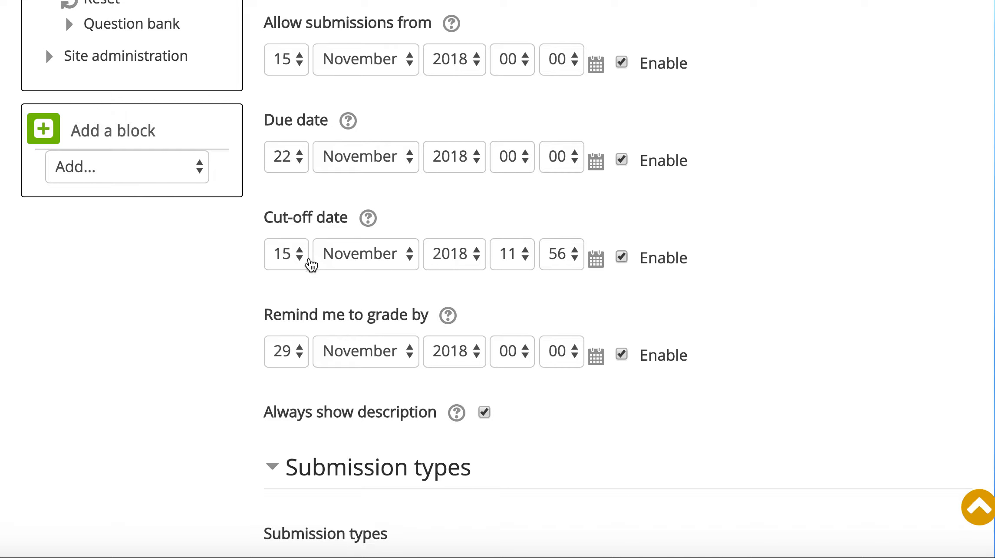
{"action": "left_click", "coordinate": [300, 259]}
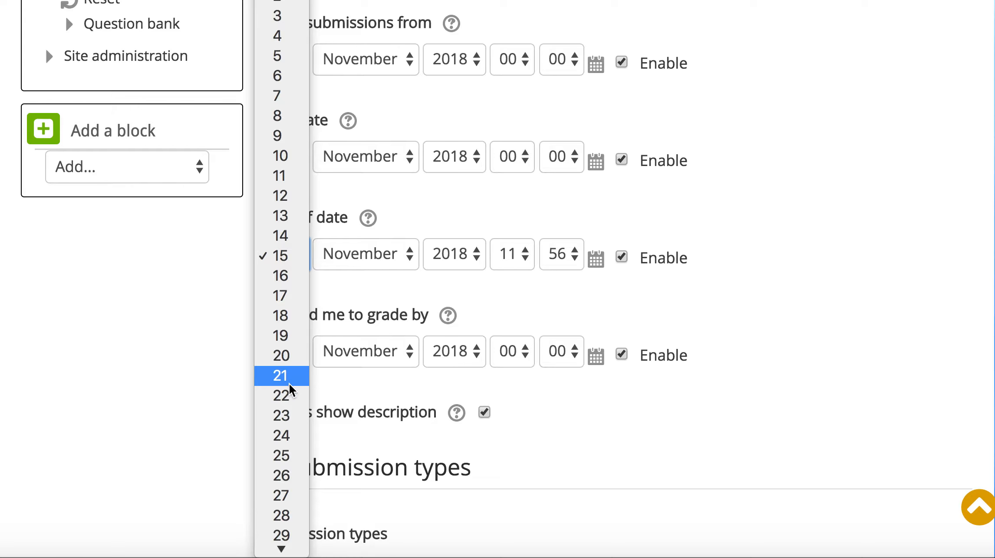
{"action": "left_click", "coordinate": [290, 395]}
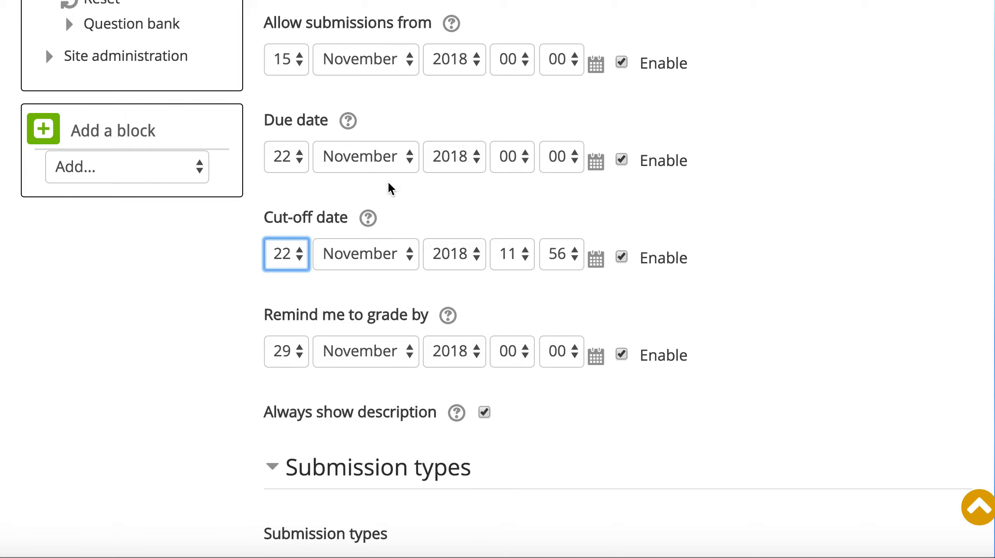
{"action": "left_click", "coordinate": [231, 290]}
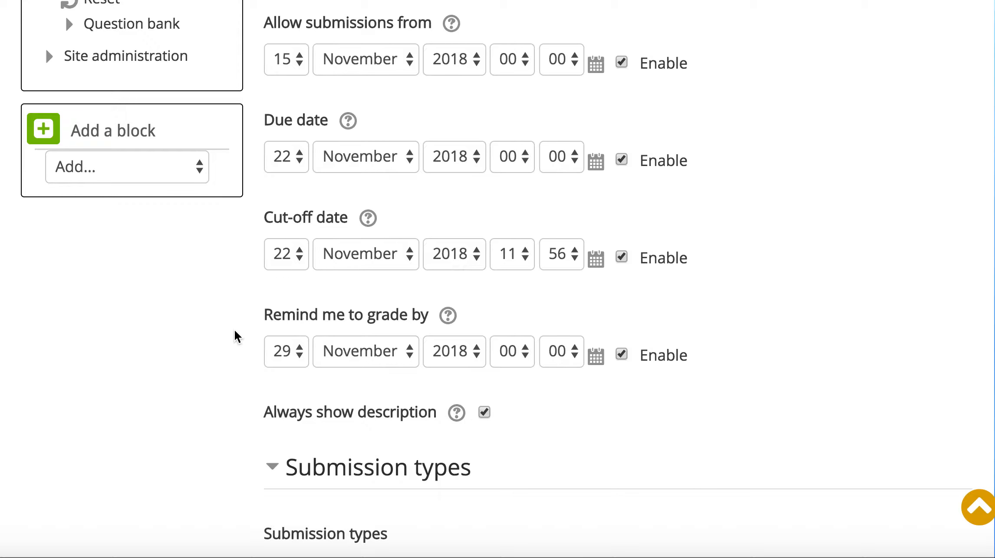
Review the assignment's submission types, word limit, maximum number of uploaded files, submission size and accepted file types.
{"action": "scroll", "coordinate": [235, 336], "scroll_direction": "down", "scroll_amount": 2}
{"action": "scroll", "coordinate": [234, 329], "scroll_direction": "down", "scroll_amount": 4}
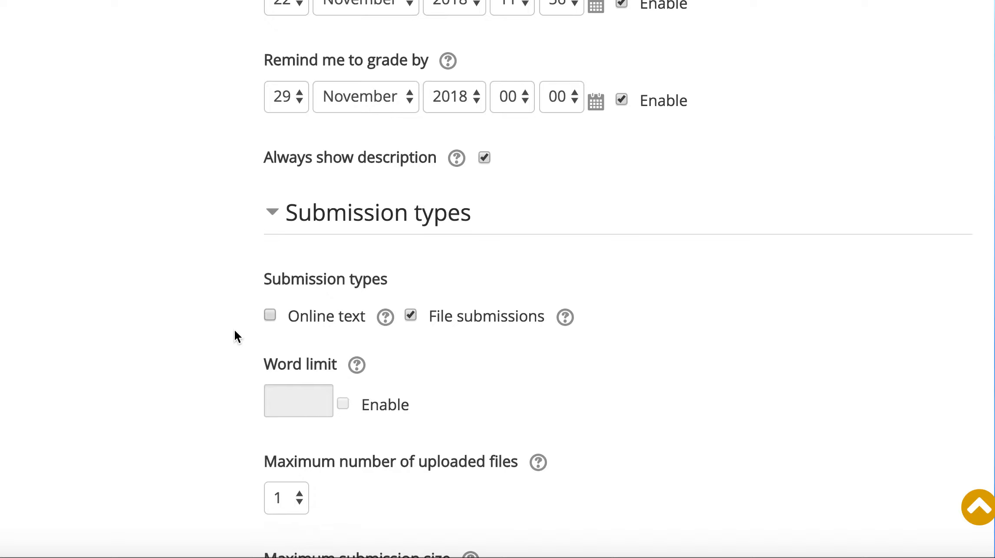
{"action": "scroll", "coordinate": [234, 329], "scroll_direction": "down", "scroll_amount": 1}
{"action": "scroll", "coordinate": [234, 329], "scroll_direction": "down", "scroll_amount": 1}
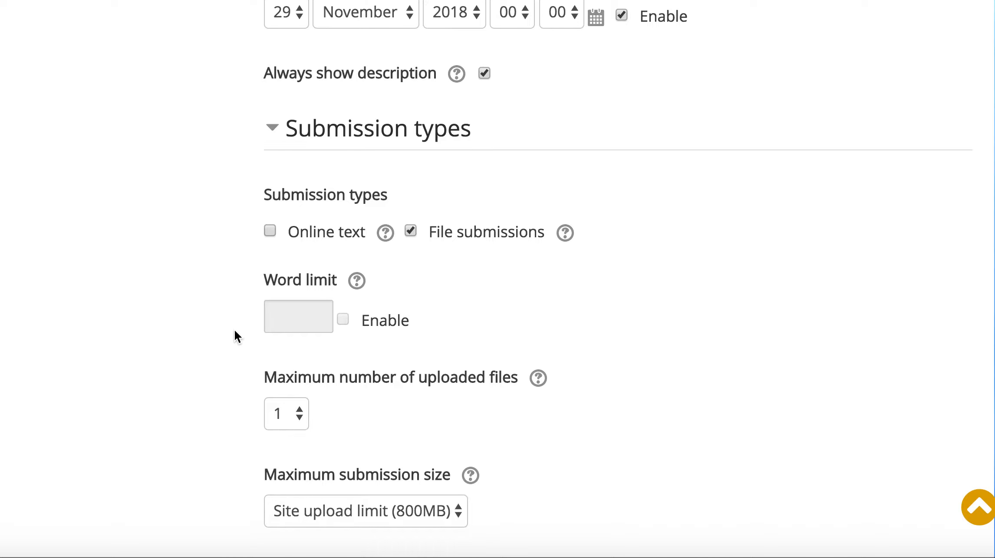
{"action": "scroll", "coordinate": [234, 328], "scroll_direction": "down", "scroll_amount": 2}
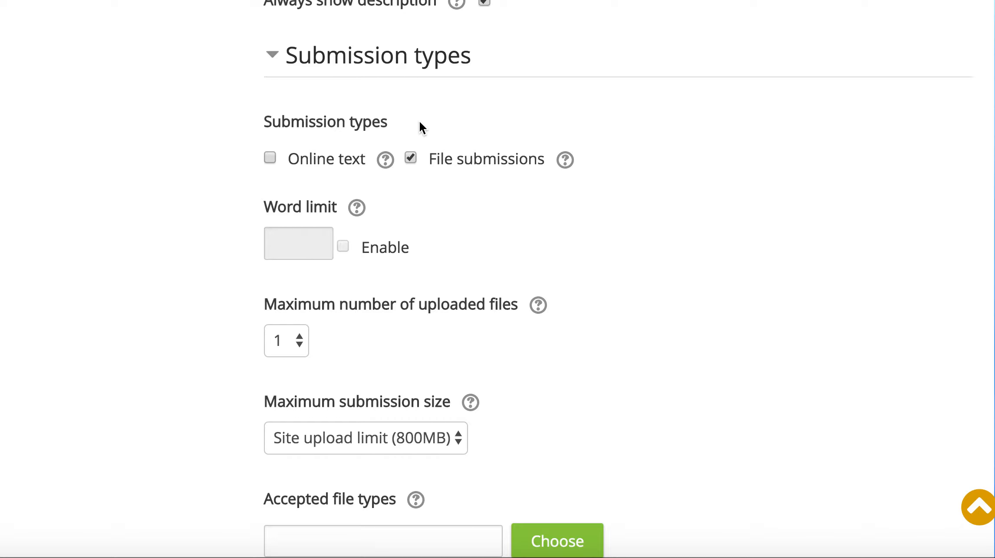
{"action": "scroll", "coordinate": [409, 207], "scroll_direction": "down", "scroll_amount": 1}
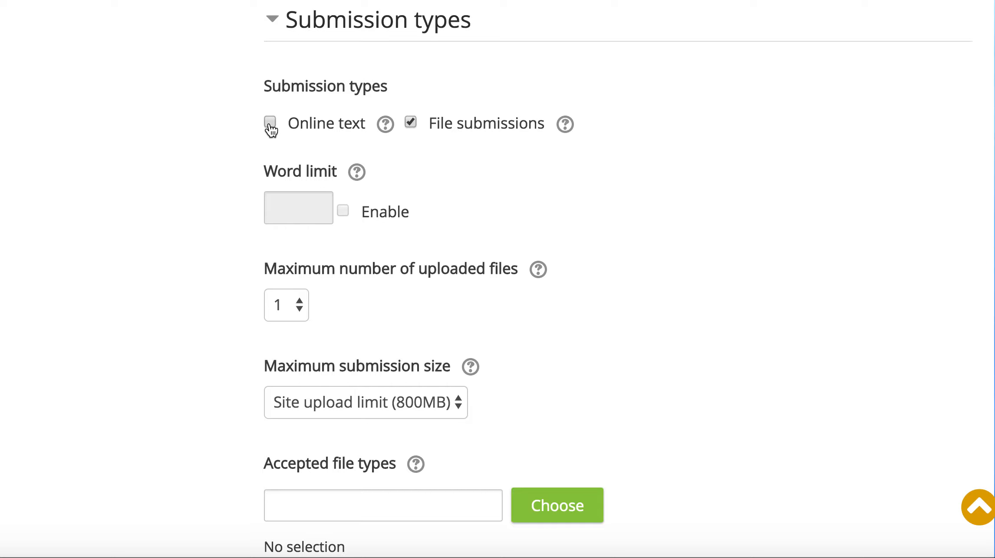
{"action": "scroll", "coordinate": [270, 128], "scroll_direction": "down", "scroll_amount": 2}
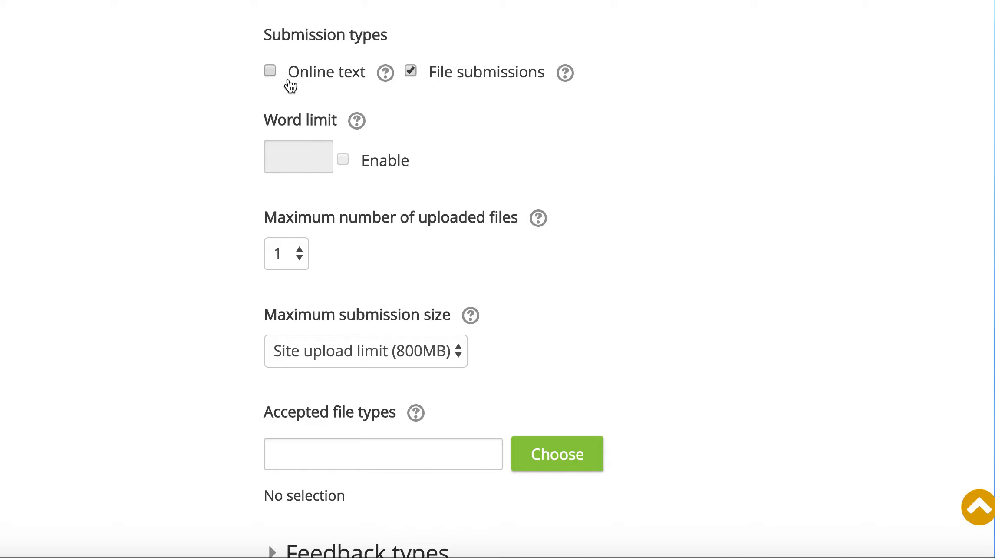
{"action": "scroll", "coordinate": [230, 213], "scroll_direction": "down", "scroll_amount": 5}
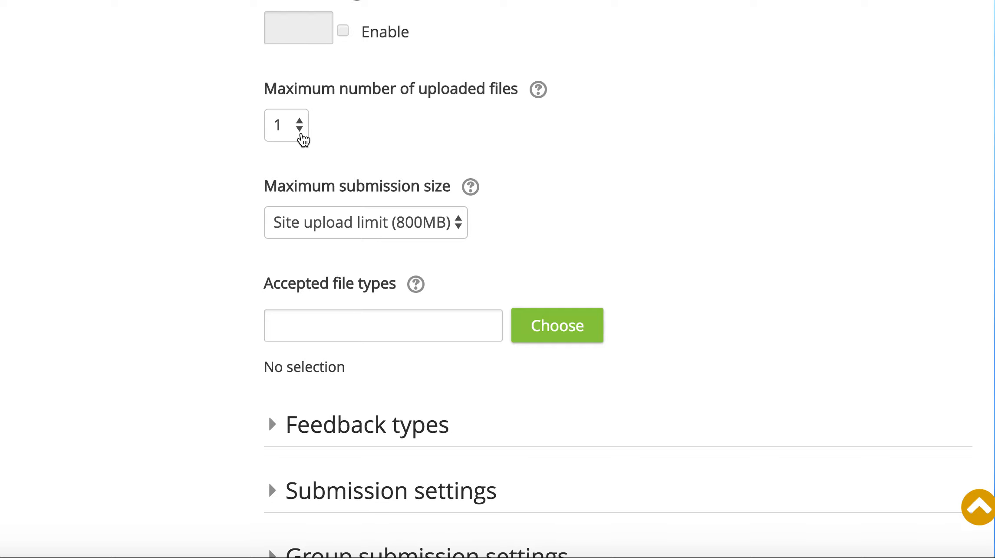
{"action": "scroll", "coordinate": [213, 284], "scroll_direction": "down", "scroll_amount": 5}
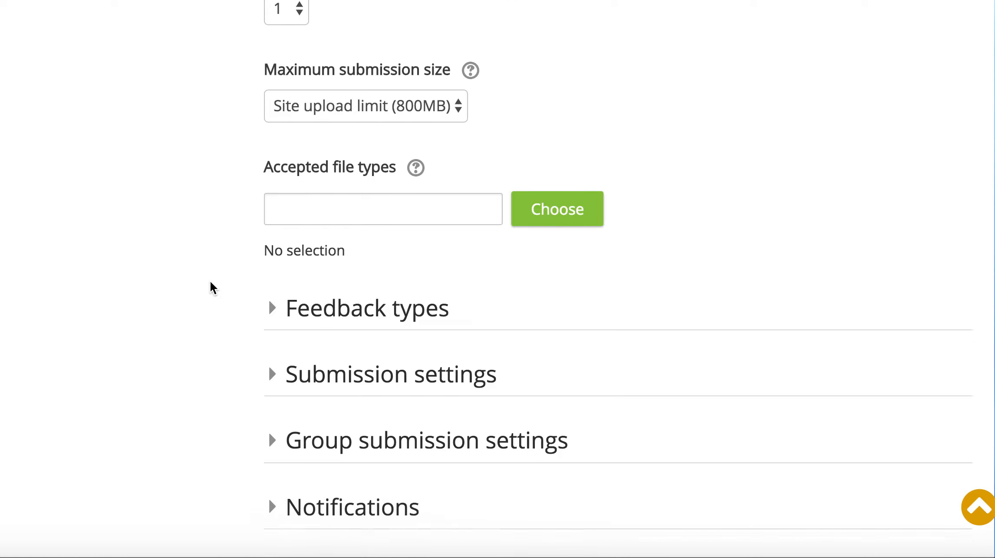
Enable Feedback files in the assignment's feedback types.
{"action": "scroll", "coordinate": [211, 282], "scroll_direction": "down", "scroll_amount": 5}
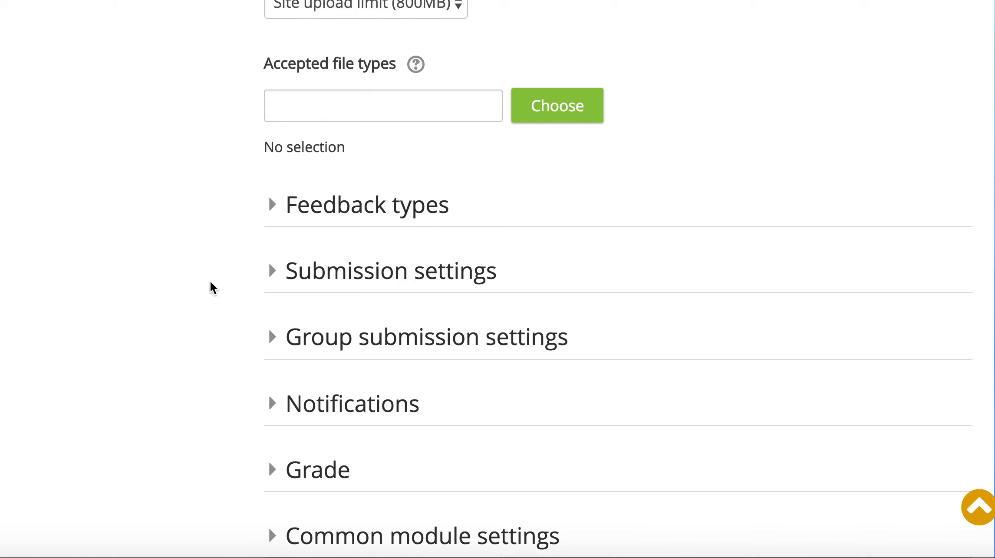
{"action": "scroll", "coordinate": [210, 287], "scroll_direction": "down", "scroll_amount": 4}
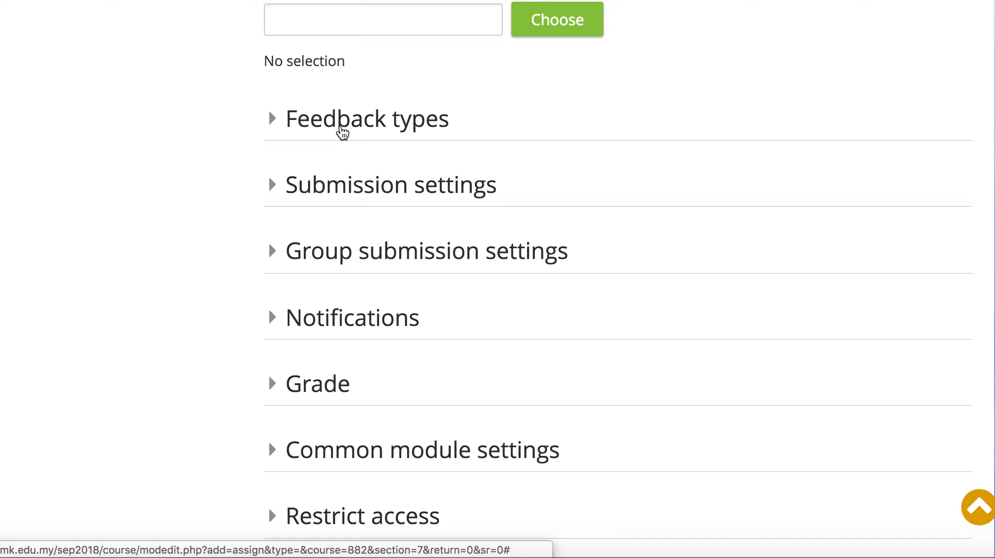
{"action": "left_click", "coordinate": [343, 131]}
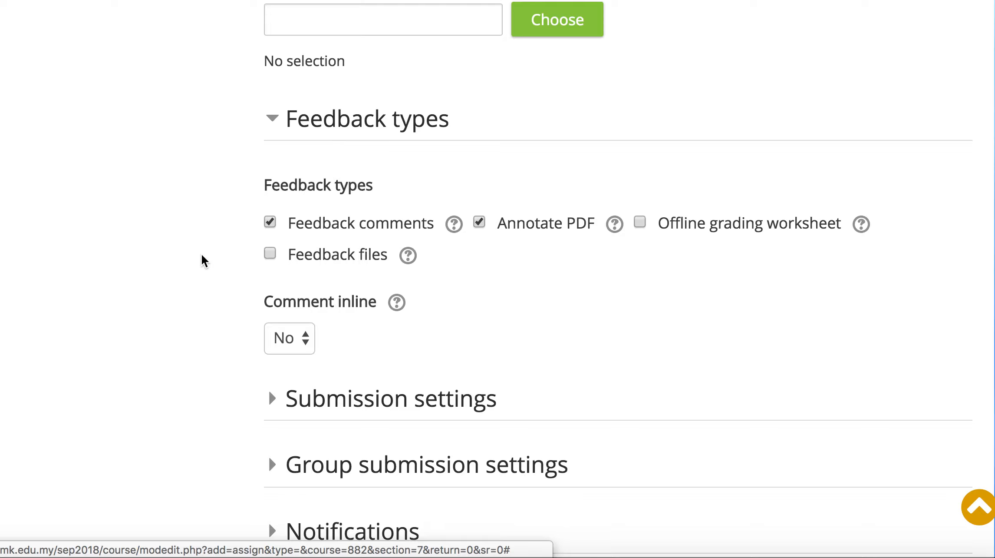
{"action": "scroll", "coordinate": [187, 294], "scroll_direction": "down", "scroll_amount": 2}
{"action": "scroll", "coordinate": [186, 293], "scroll_direction": "down", "scroll_amount": 2}
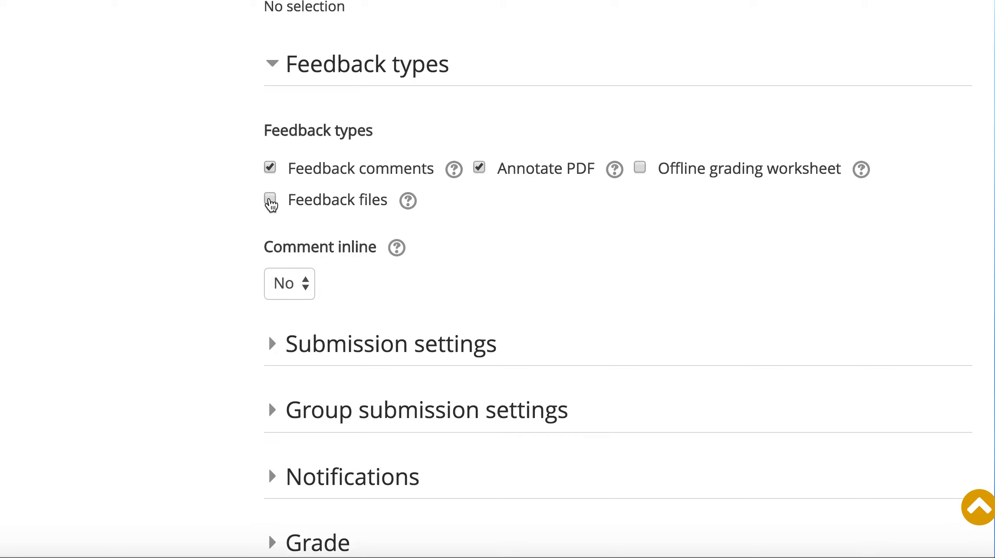
{"action": "left_click", "coordinate": [270, 200]}
Check the assignment's common module settings, and save the assignment, returning to the course.
{"action": "scroll", "coordinate": [222, 322], "scroll_direction": "down", "scroll_amount": 5}
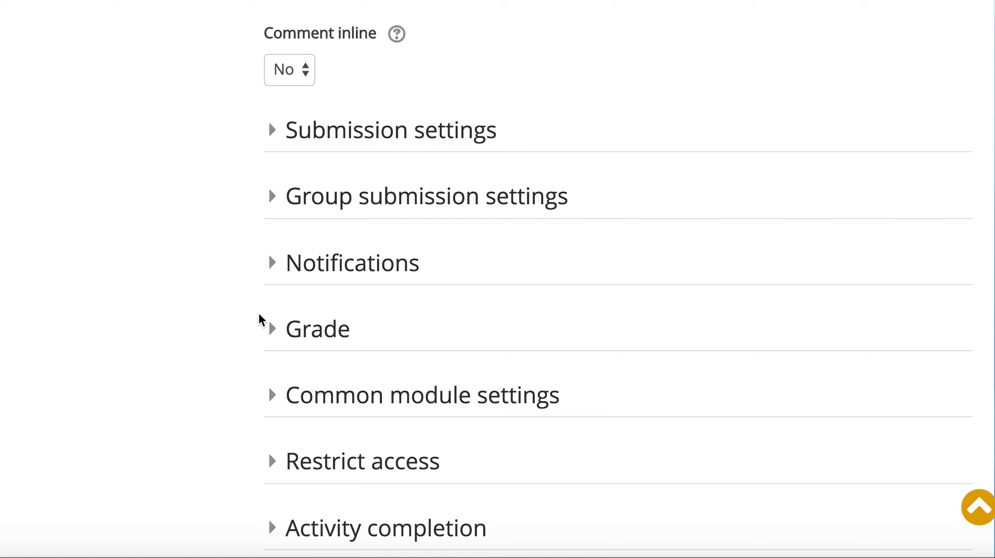
{"action": "scroll", "coordinate": [260, 319], "scroll_direction": "down", "scroll_amount": 3}
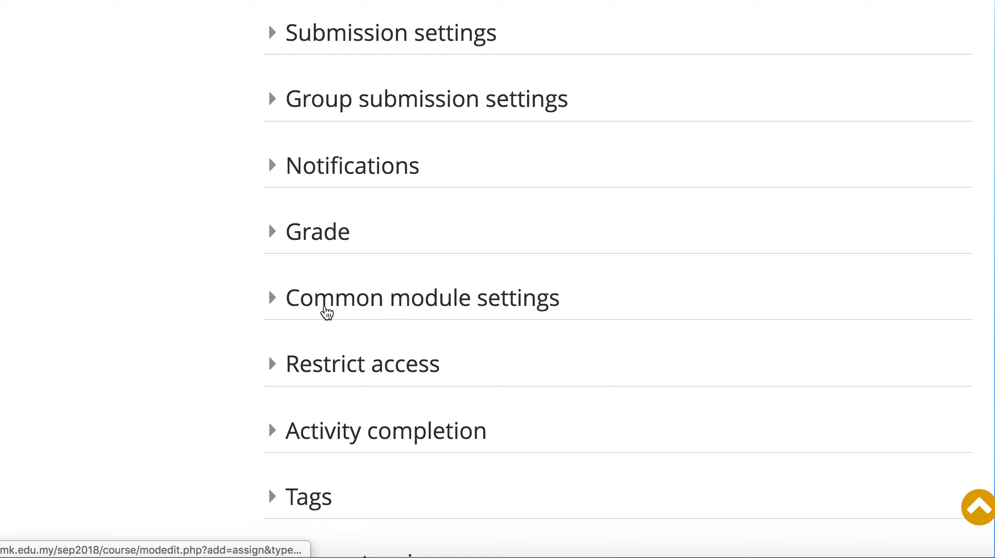
{"action": "left_click", "coordinate": [327, 313]}
{"action": "scroll", "coordinate": [327, 313], "scroll_direction": "down", "scroll_amount": 9}
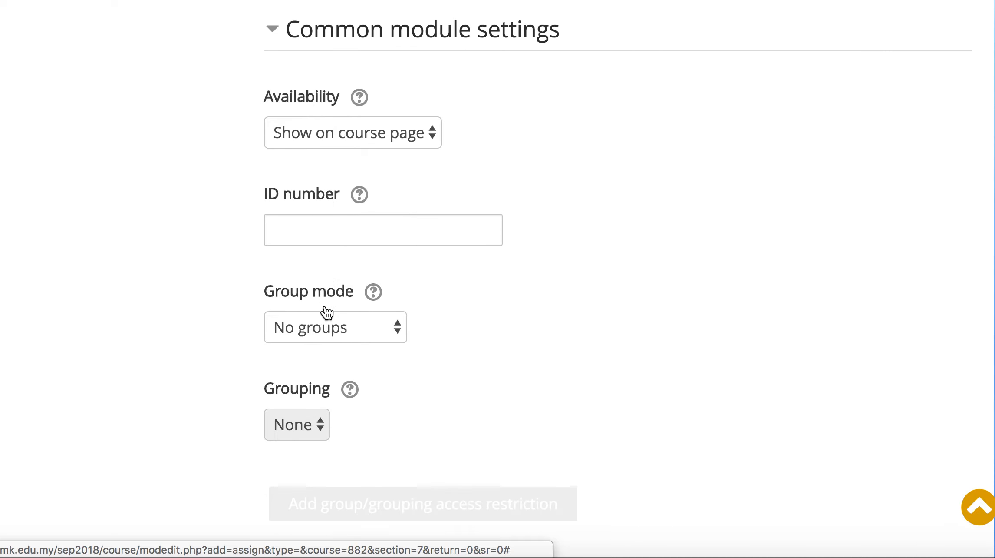
{"action": "scroll", "coordinate": [392, 25], "scroll_direction": "down", "scroll_amount": 15}
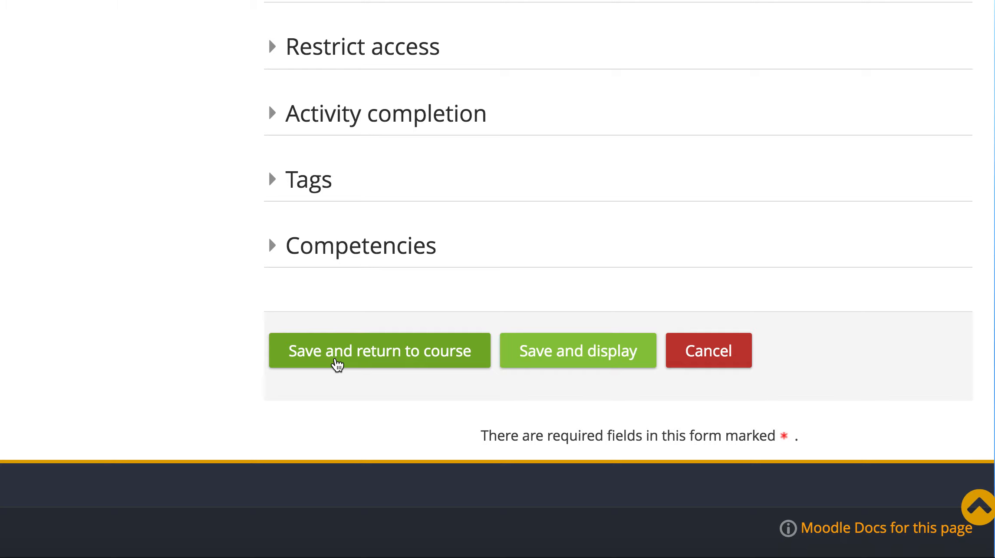
{"action": "left_click", "coordinate": [336, 364]}
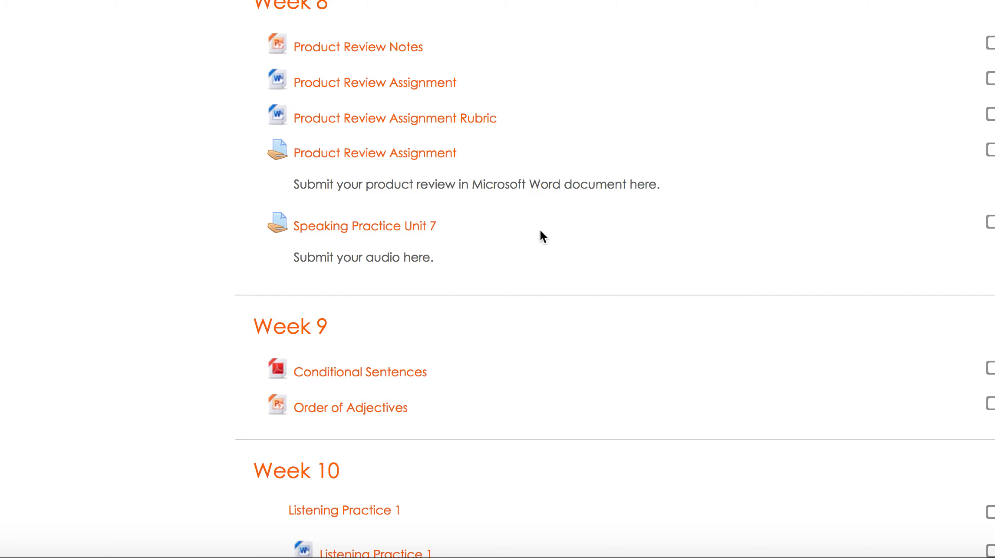
Open the existing Product Review Assignment submission activity in Week 8 and view all its submissions.
{"action": "scroll", "coordinate": [537, 234], "scroll_direction": "up", "scroll_amount": 3}
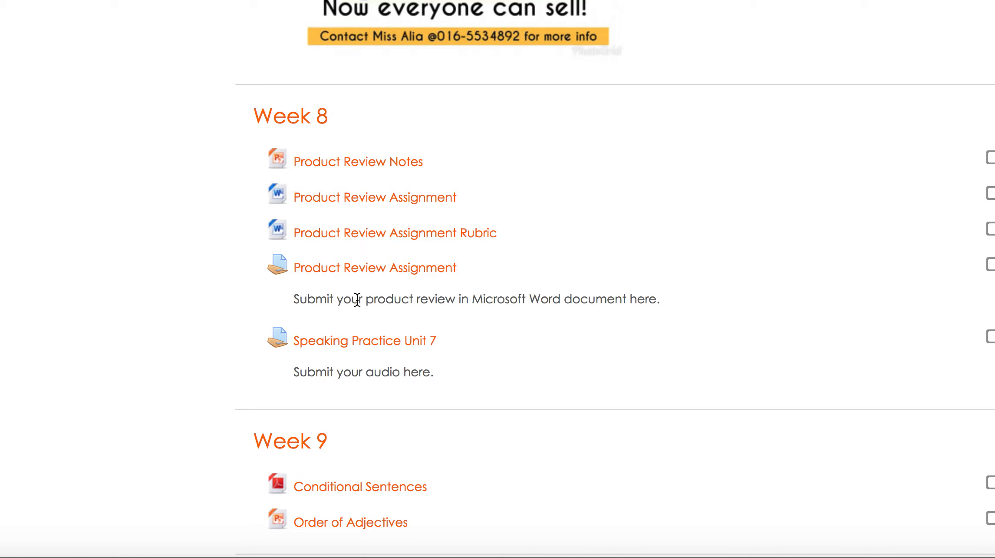
{"action": "left_click", "coordinate": [361, 268]}
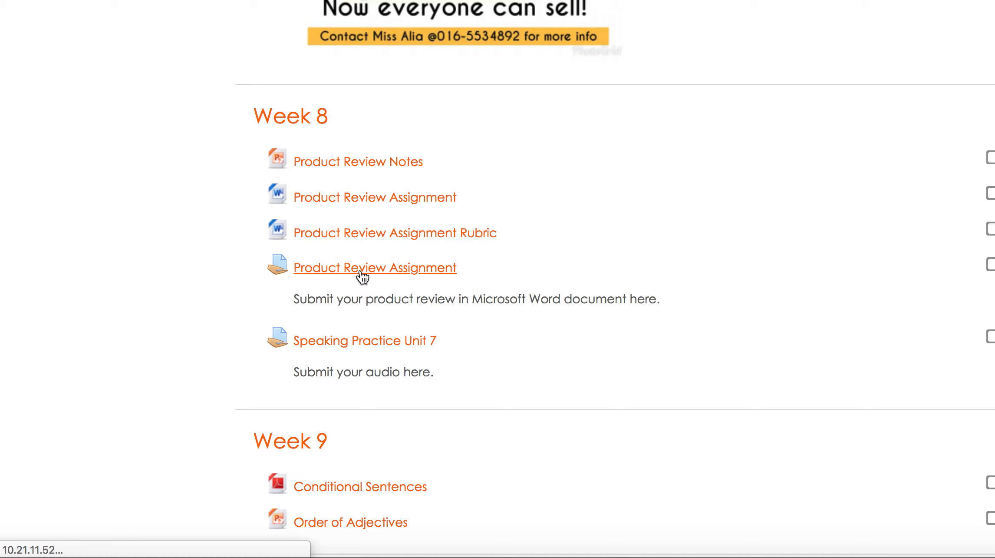
{"action": "scroll", "coordinate": [360, 271], "scroll_direction": "down", "scroll_amount": 3}
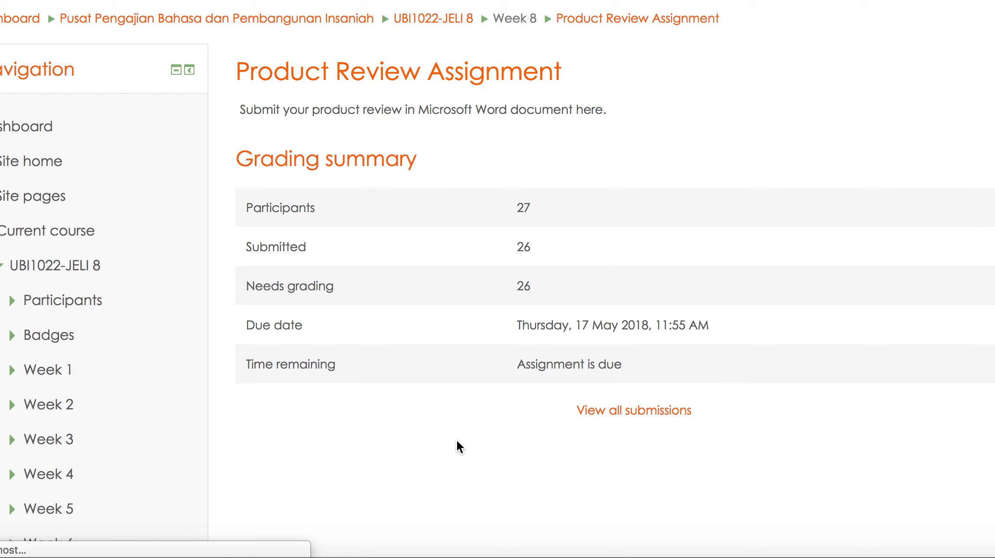
{"action": "scroll", "coordinate": [487, 449], "scroll_direction": "down", "scroll_amount": 3}
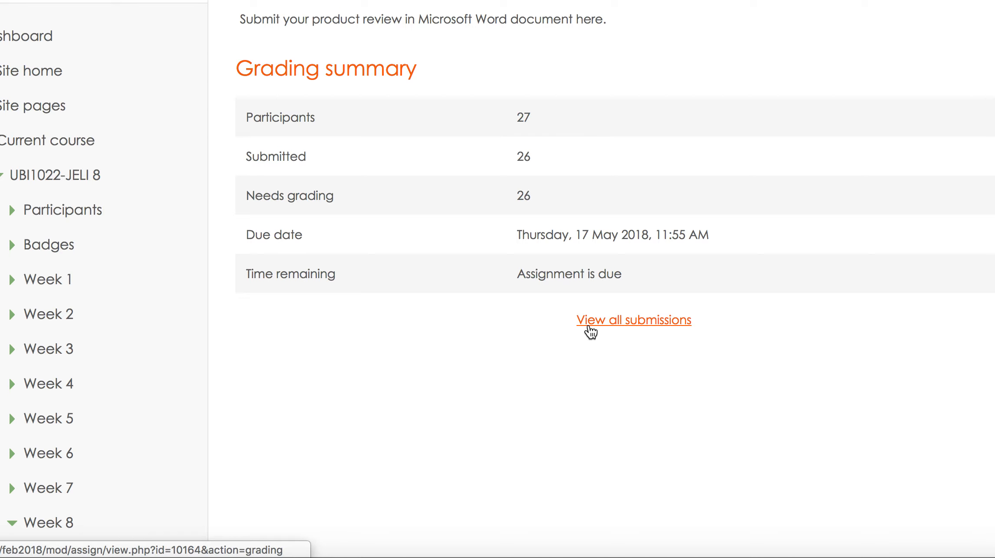
{"action": "left_click", "coordinate": [589, 327]}
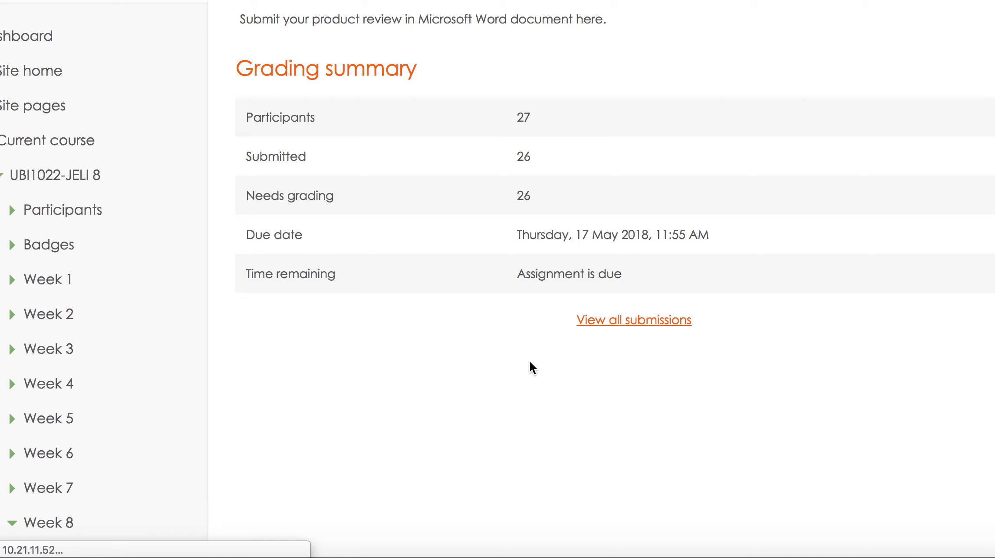
Examine the submissions table's status, submission time, submitted file, comment and feedback columns.
{"action": "scroll", "coordinate": [529, 360], "scroll_direction": "down", "scroll_amount": 4}
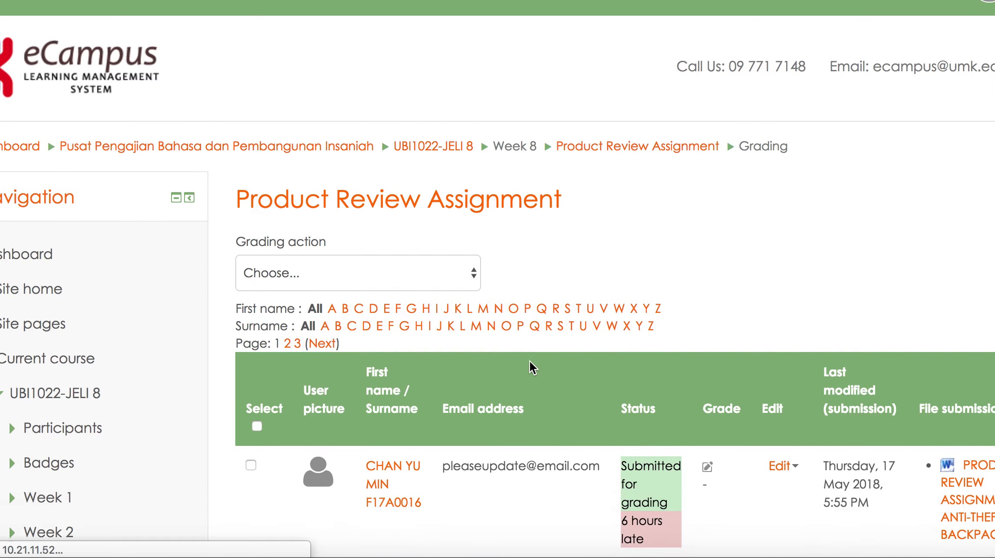
{"action": "scroll", "coordinate": [530, 360], "scroll_direction": "down", "scroll_amount": 4}
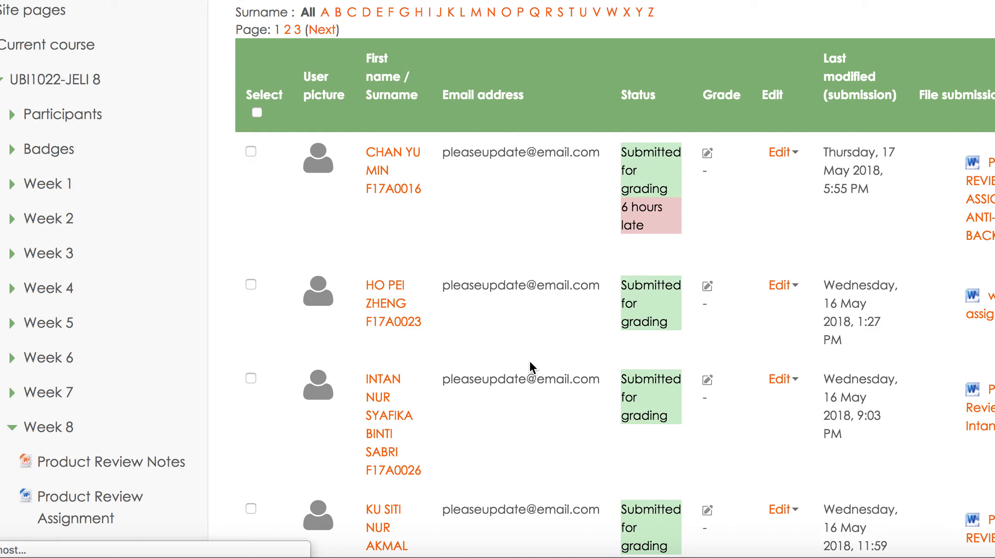
{"action": "scroll", "coordinate": [529, 360], "scroll_direction": "right", "scroll_amount": 3}
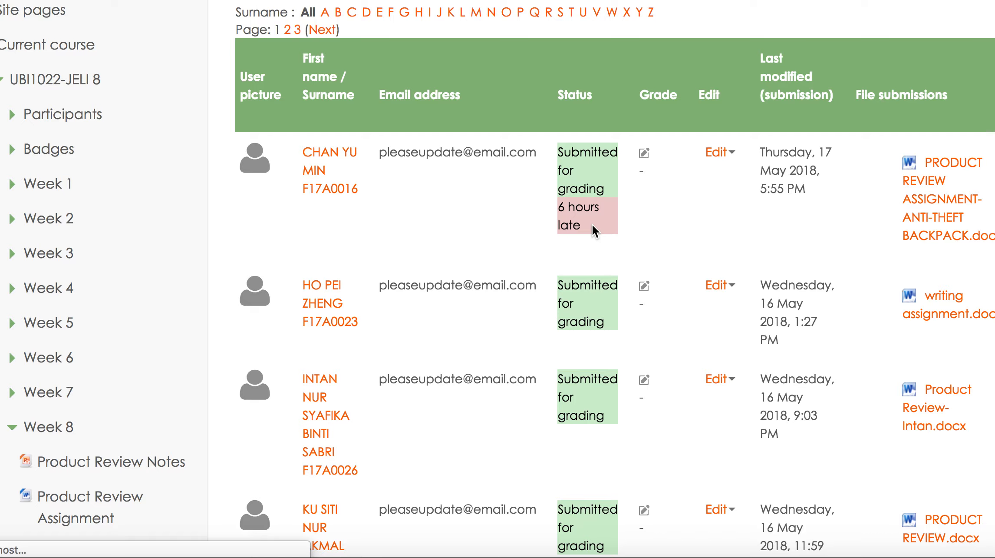
{"action": "scroll", "coordinate": [592, 224], "scroll_direction": "right", "scroll_amount": 9}
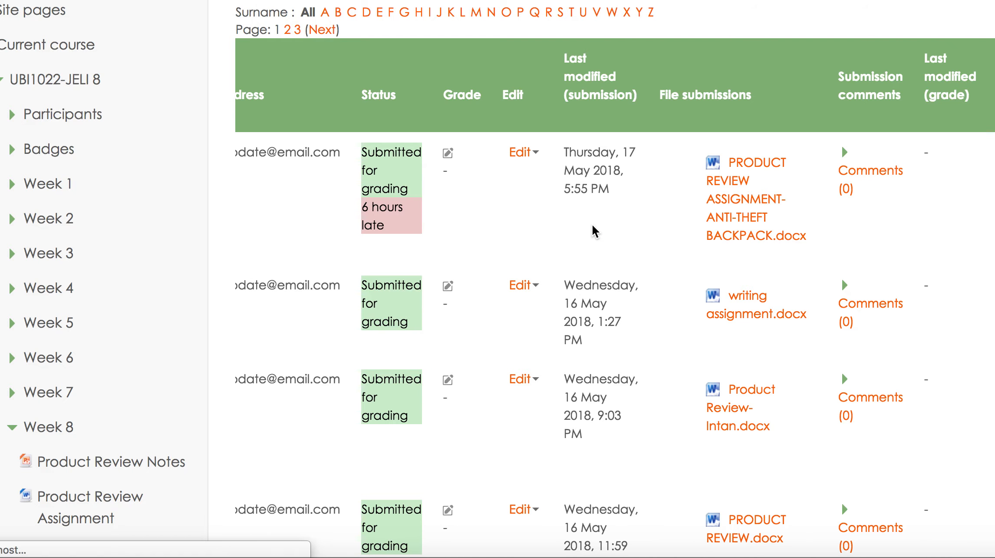
{"action": "scroll", "coordinate": [592, 224], "scroll_direction": "right", "scroll_amount": 7}
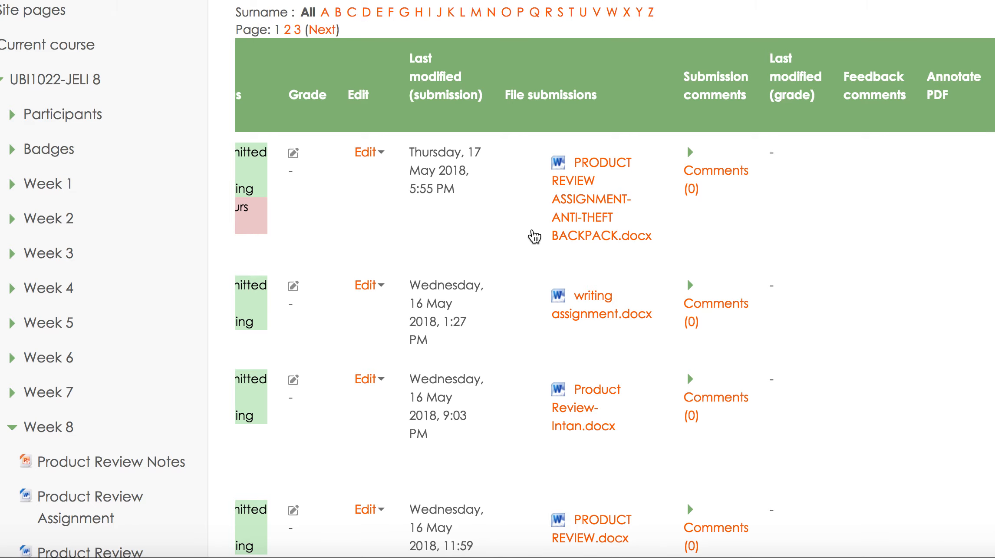
{"action": "scroll", "coordinate": [535, 236], "scroll_direction": "left", "scroll_amount": 5}
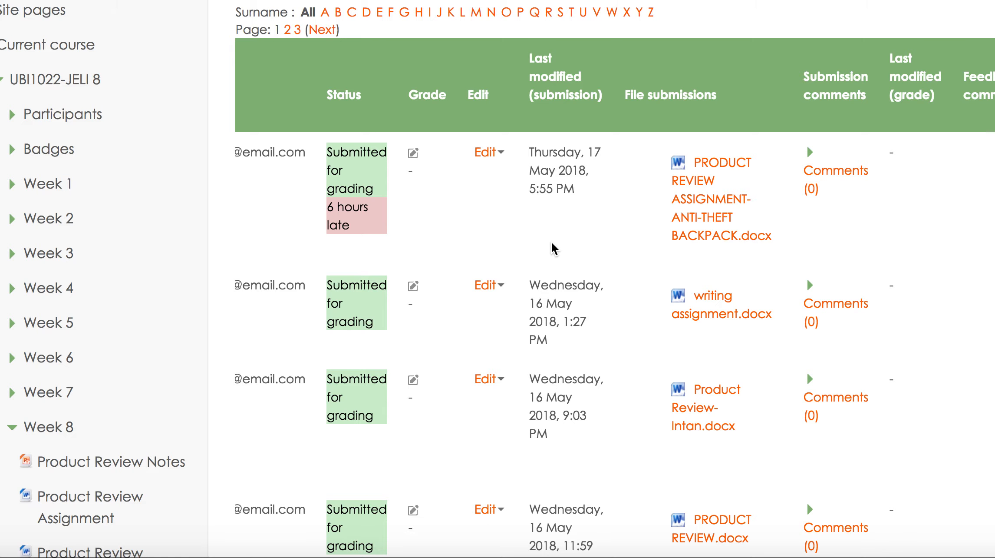
{"action": "scroll", "coordinate": [553, 244], "scroll_direction": "left", "scroll_amount": 5}
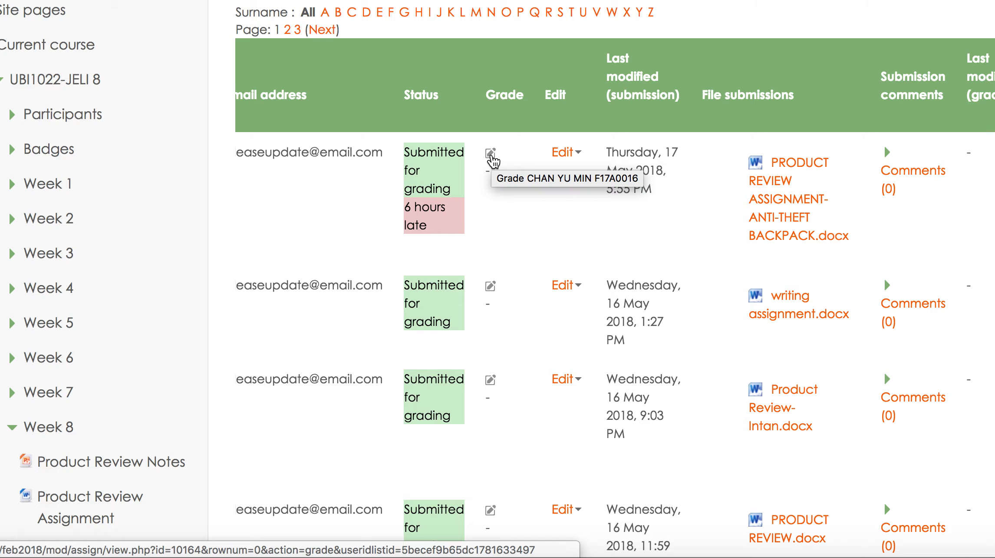
Open the first student's submission for grading and review its submission status details.
{"action": "left_click", "coordinate": [491, 157]}
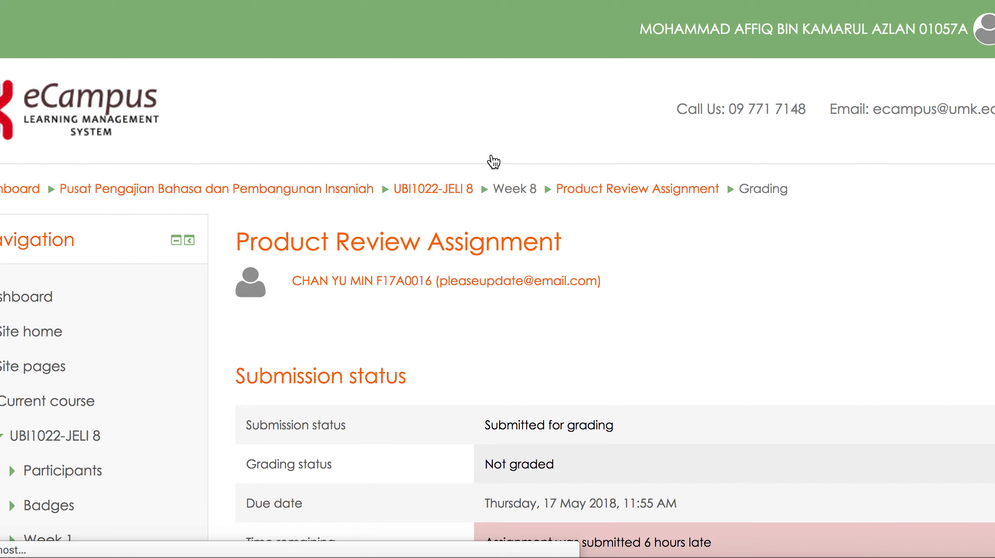
{"action": "scroll", "coordinate": [494, 162], "scroll_direction": "down", "scroll_amount": 3}
{"action": "scroll", "coordinate": [494, 162], "scroll_direction": "down", "scroll_amount": 6}
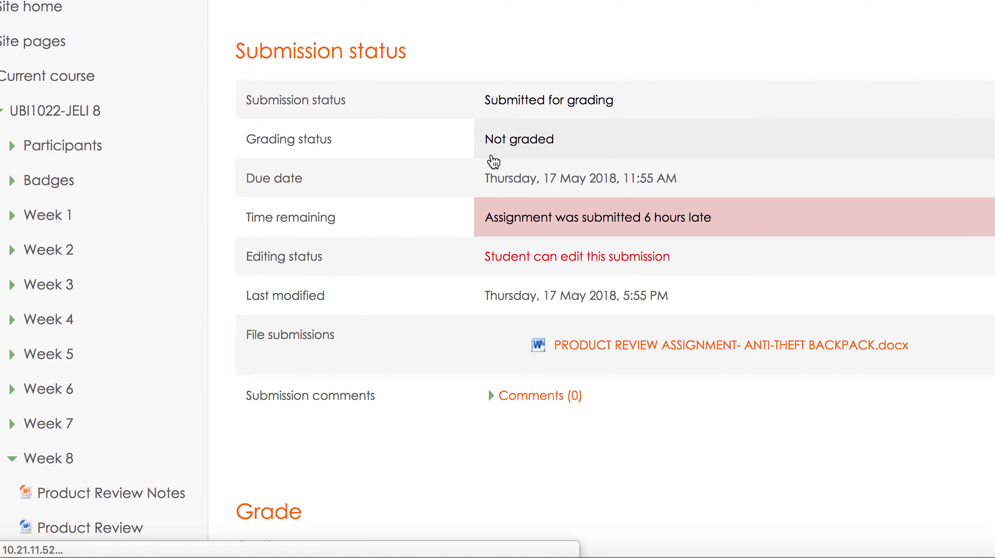
{"action": "scroll", "coordinate": [494, 161], "scroll_direction": "down", "scroll_amount": 3}
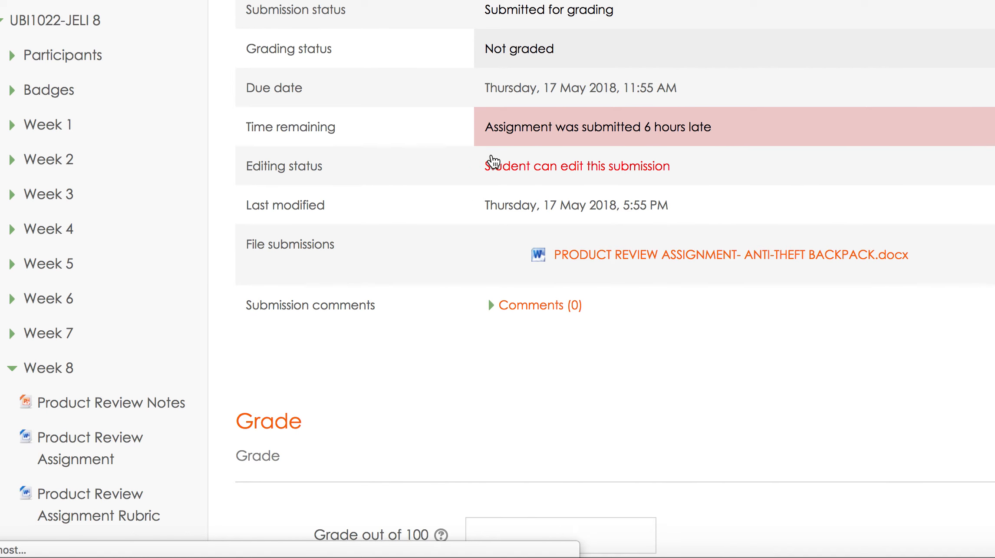
{"action": "scroll", "coordinate": [494, 161], "scroll_direction": "down", "scroll_amount": 1}
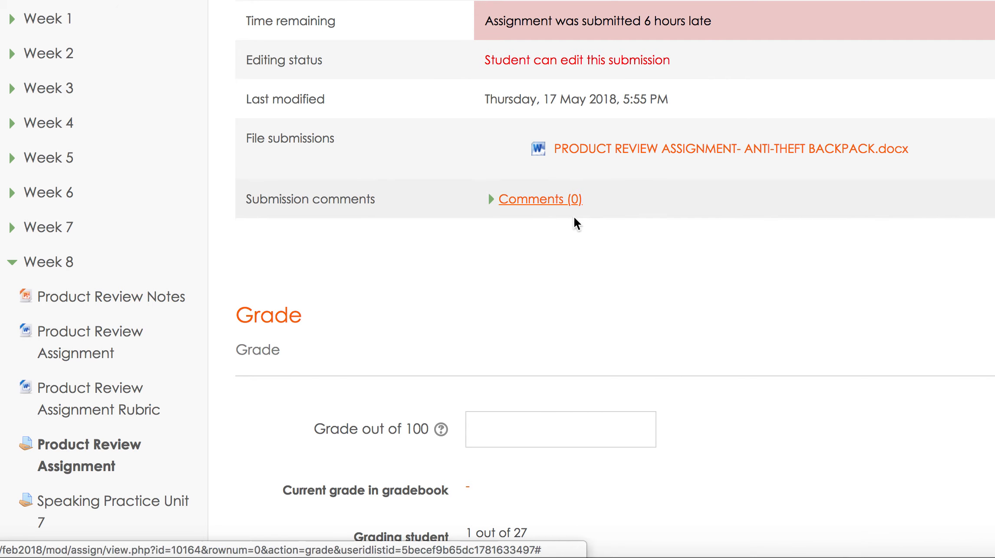
Review the student's grade field, feedback comments editor, feedback files area and student notification option.
{"action": "scroll", "coordinate": [563, 241], "scroll_direction": "down", "scroll_amount": 4}
{"action": "scroll", "coordinate": [561, 236], "scroll_direction": "down", "scroll_amount": 6}
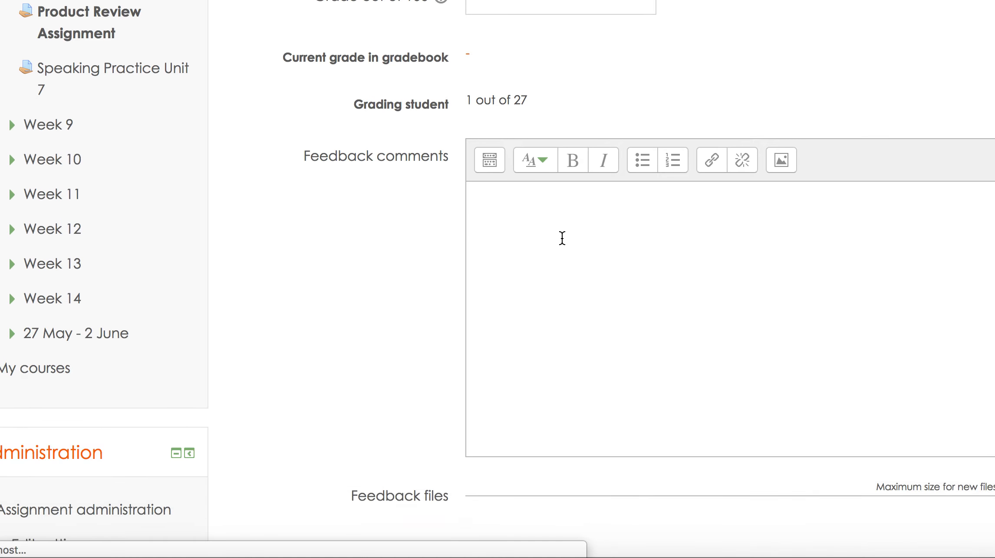
{"action": "scroll", "coordinate": [545, 211], "scroll_direction": "down", "scroll_amount": 7}
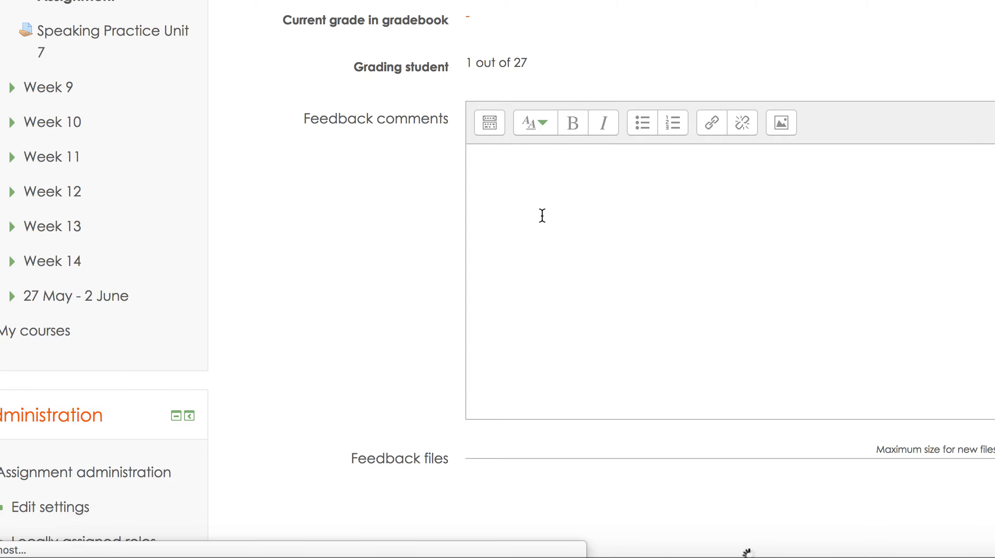
{"action": "scroll", "coordinate": [542, 215], "scroll_direction": "down", "scroll_amount": 2}
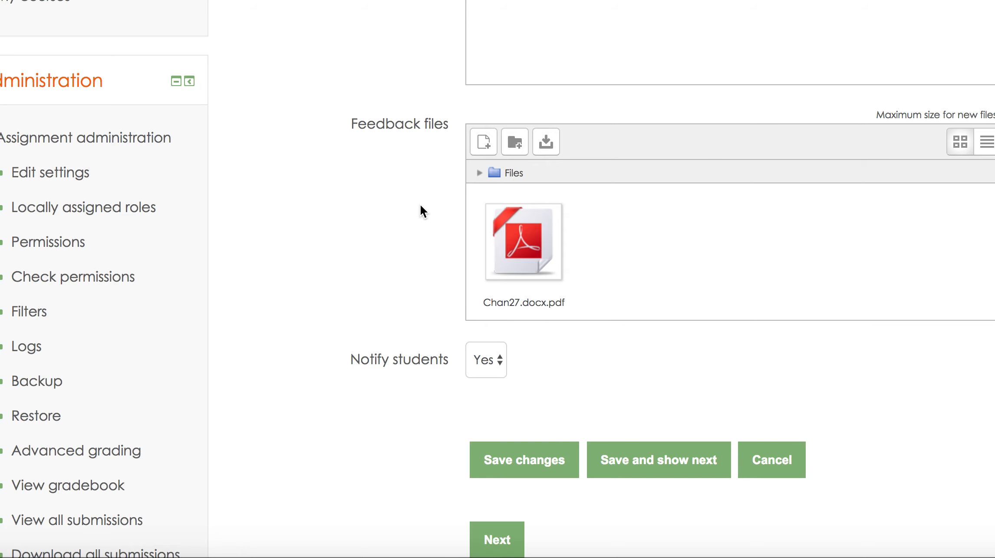
{"action": "scroll", "coordinate": [385, 282], "scroll_direction": "down", "scroll_amount": 2}
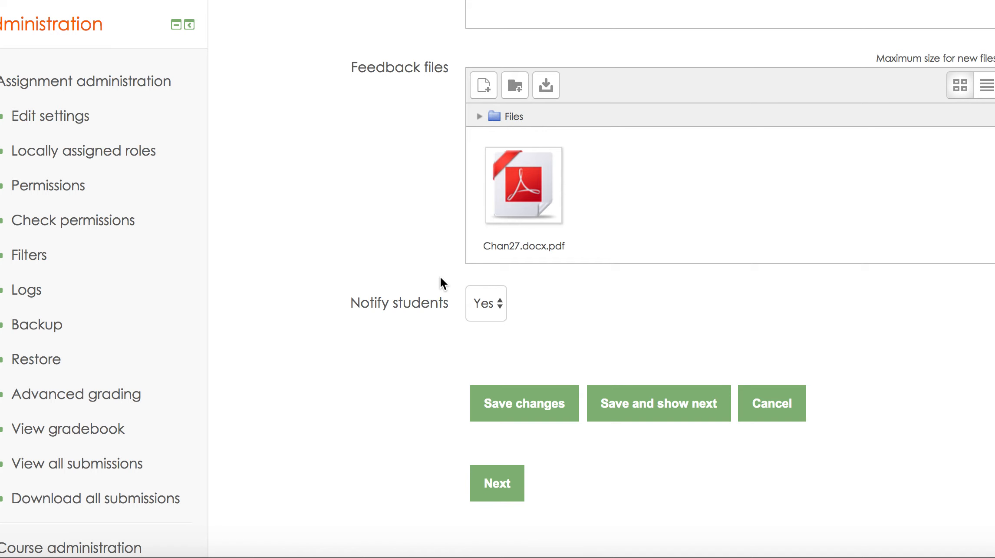
{"action": "scroll", "coordinate": [442, 281], "scroll_direction": "down", "scroll_amount": 4}
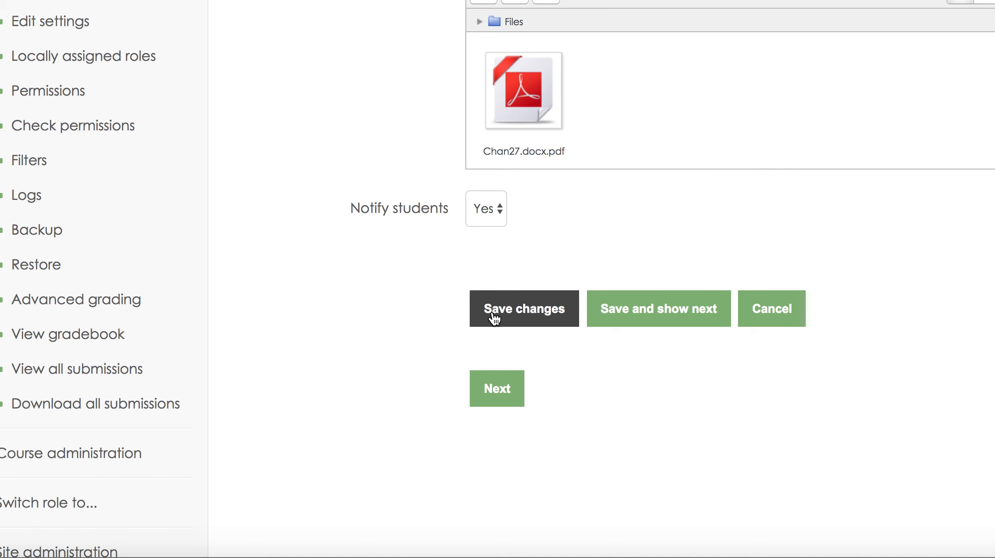
Save the student's grading changes and return to the submissions table to check the entries.
{"action": "left_click", "coordinate": [495, 318]}
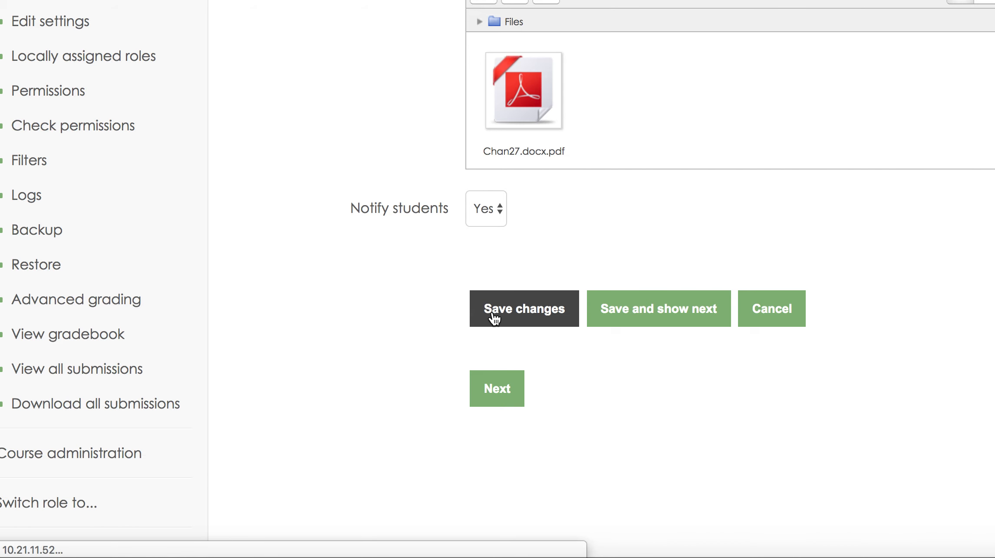
{"action": "scroll", "coordinate": [494, 319], "scroll_direction": "down", "scroll_amount": 5}
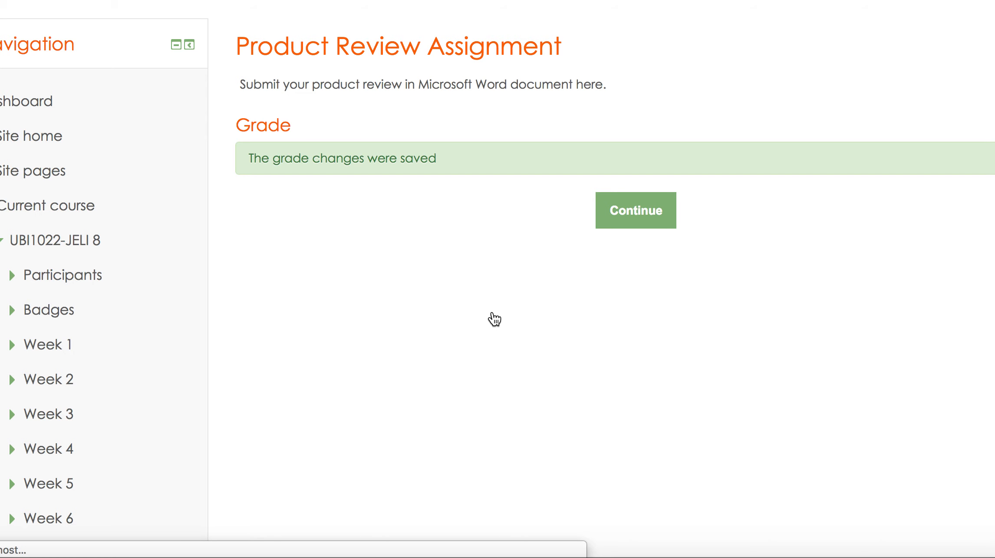
{"action": "left_click", "coordinate": [629, 224]}
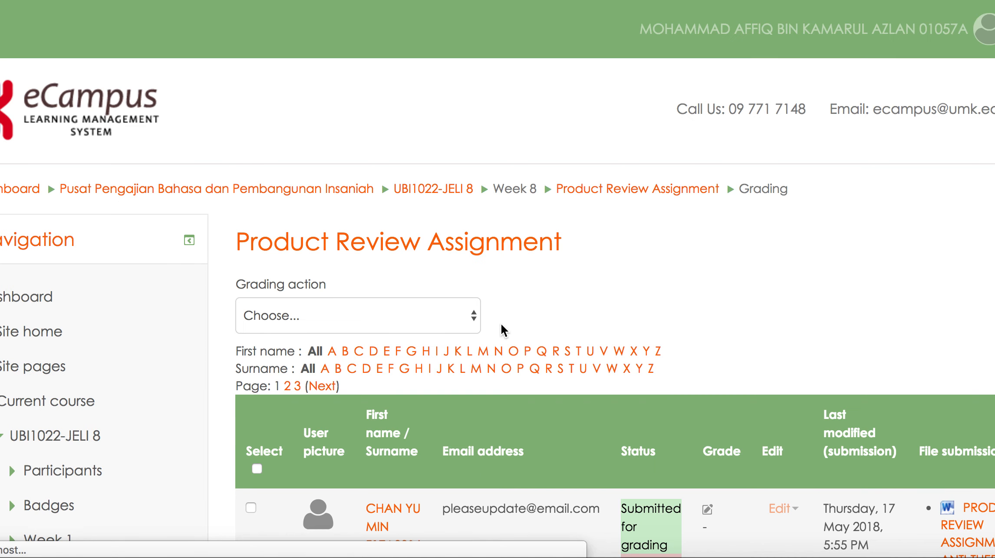
{"action": "scroll", "coordinate": [502, 328], "scroll_direction": "down", "scroll_amount": 5}
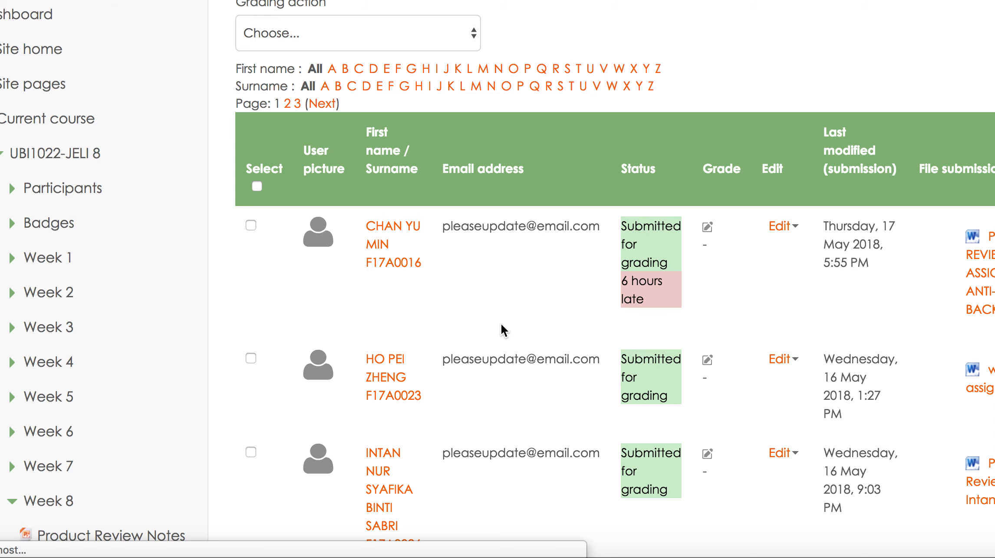
{"action": "scroll", "coordinate": [501, 325], "scroll_direction": "right", "scroll_amount": 10}
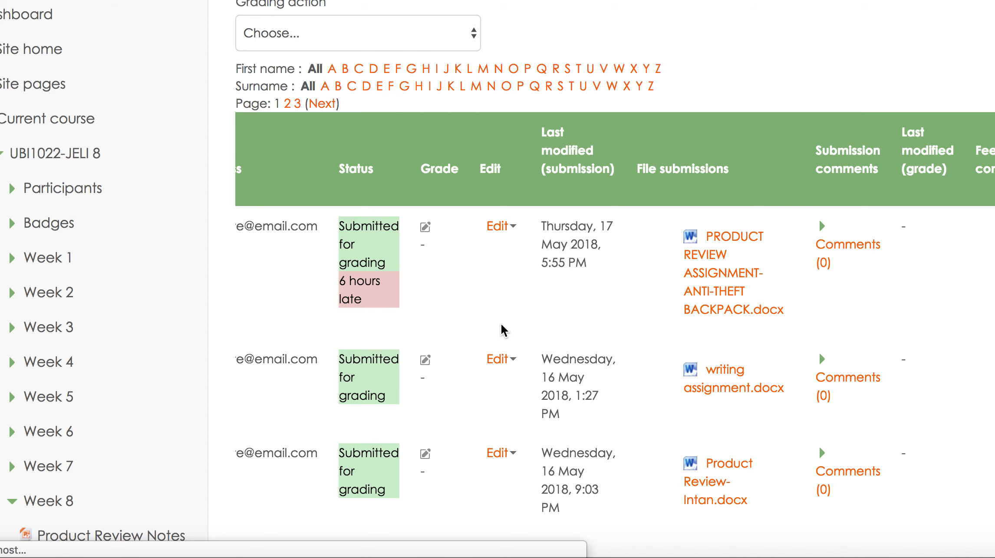
Compare each student's submitted document with the returned PDF in the feedback files column of the submissions table.
{"action": "scroll", "coordinate": [502, 327], "scroll_direction": "right", "scroll_amount": 8}
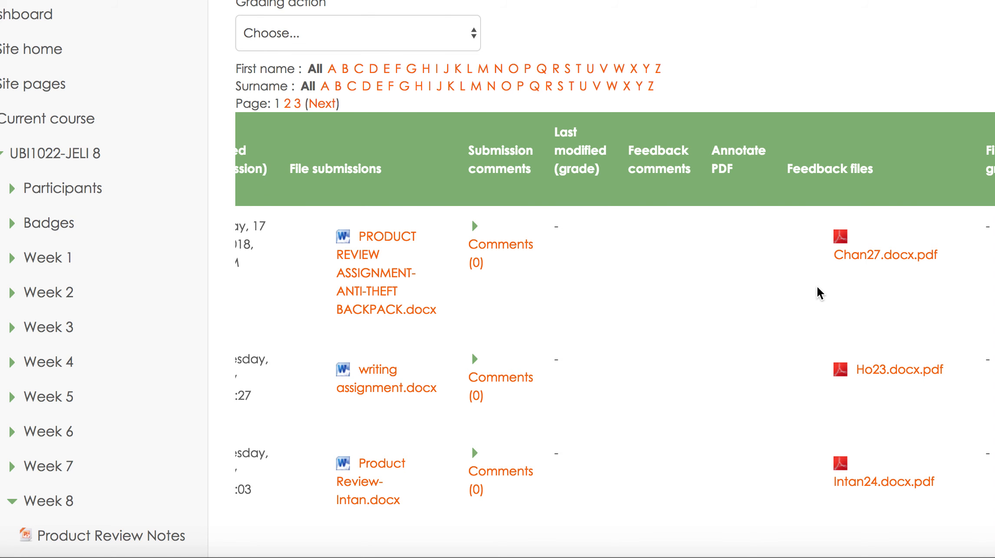
{"action": "scroll", "coordinate": [820, 291], "scroll_direction": "left", "scroll_amount": 5}
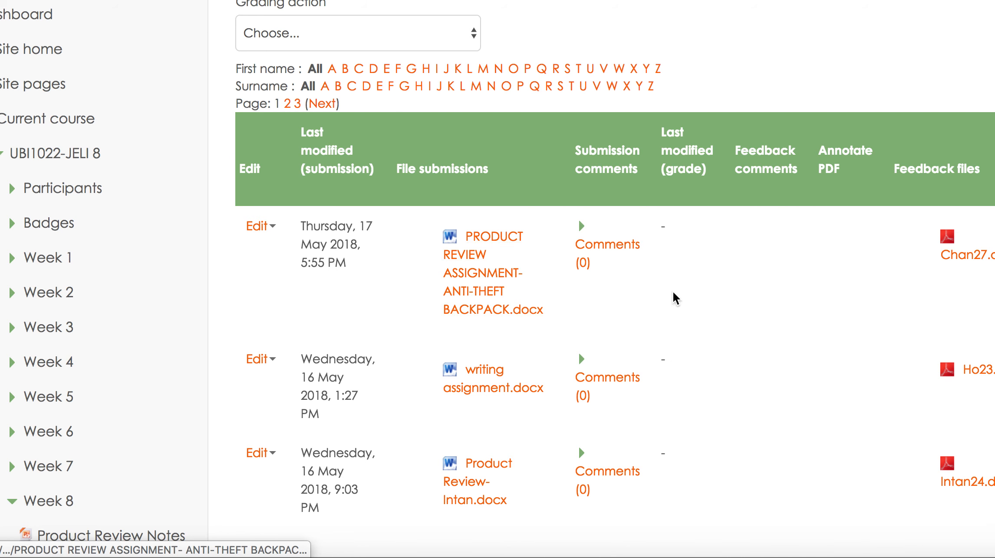
{"action": "scroll", "coordinate": [691, 305], "scroll_direction": "right", "scroll_amount": 3}
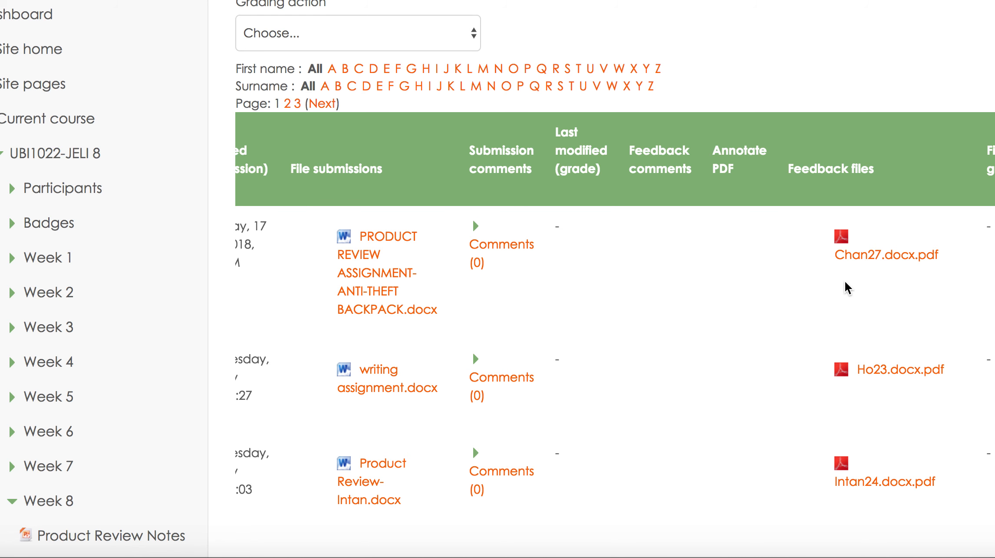
{"action": "scroll", "coordinate": [846, 288], "scroll_direction": "left", "scroll_amount": 10}
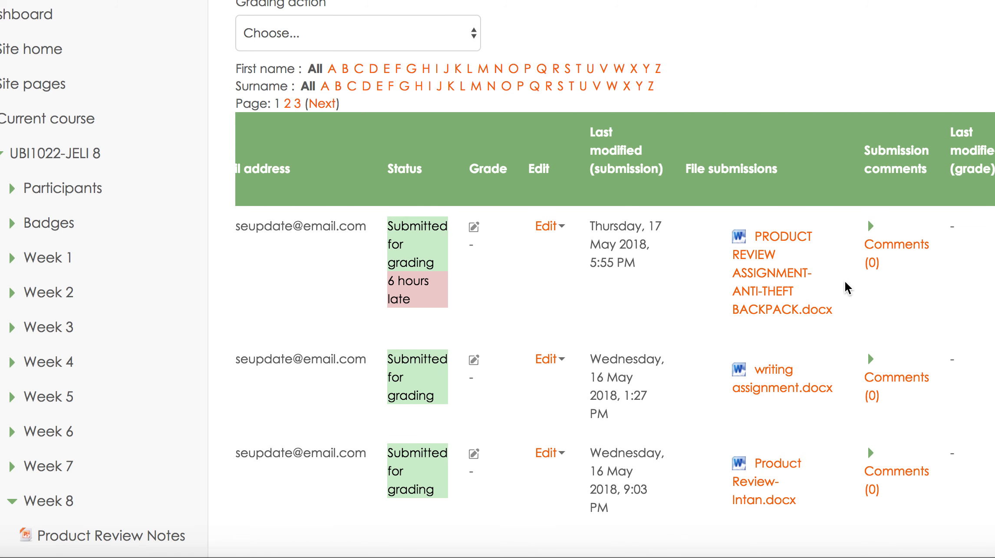
Add and save the submission comment "Great!" on the first student's late submission in the submissions table.
{"action": "scroll", "coordinate": [845, 283], "scroll_direction": "right", "scroll_amount": 4}
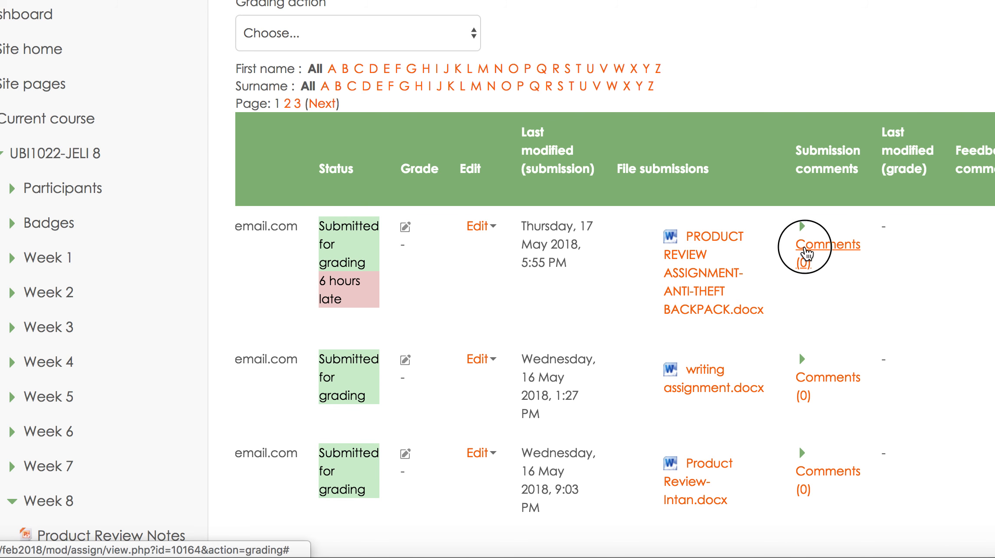
{"action": "left_click", "coordinate": [803, 253]}
{"action": "scroll", "coordinate": [834, 259], "scroll_direction": "right", "scroll_amount": 6}
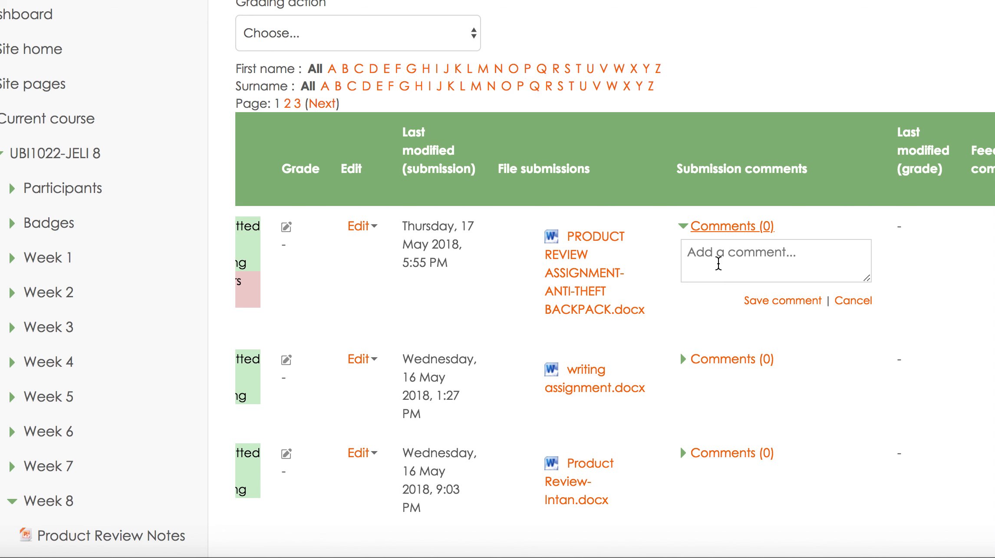
{"action": "left_click", "coordinate": [719, 262]}
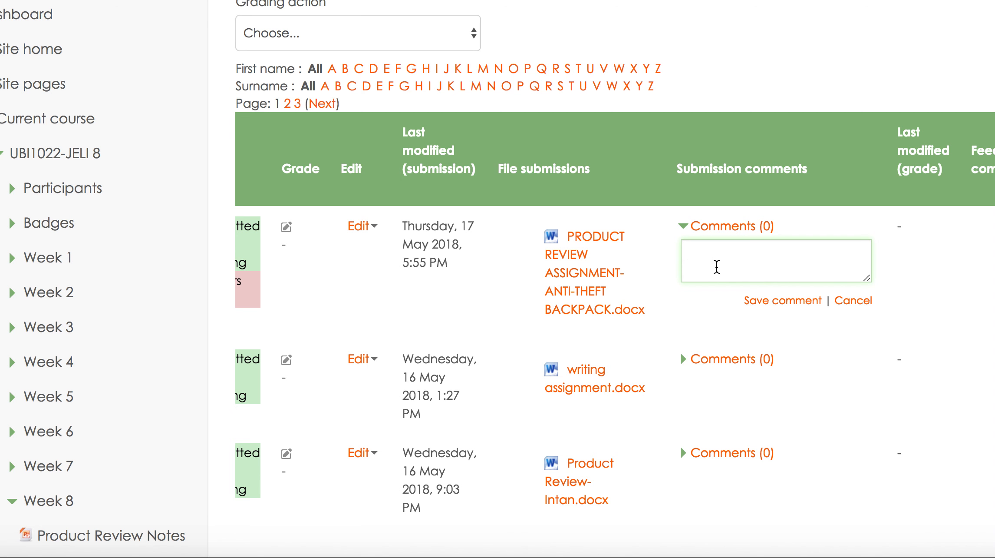
{"action": "type", "text": "Great!"}
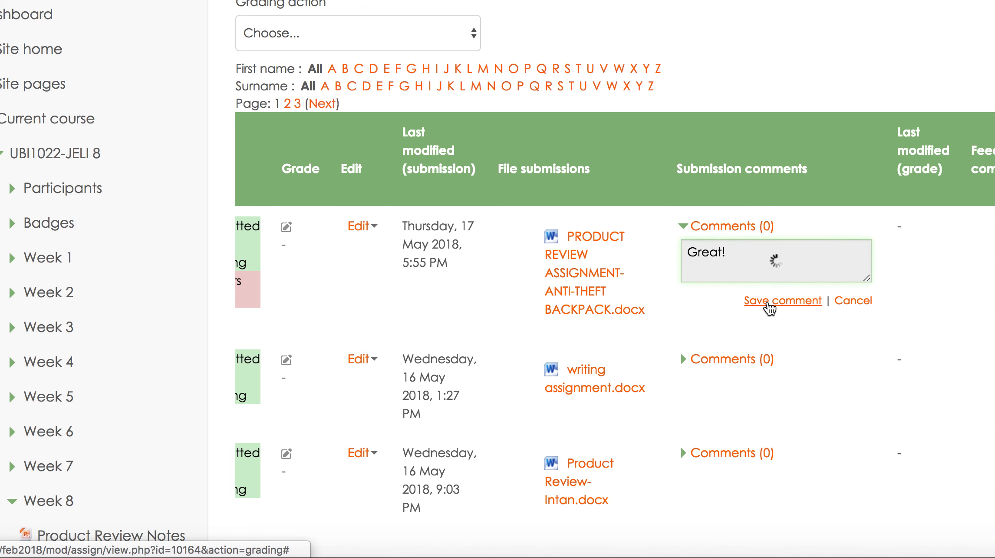
{"action": "left_click", "coordinate": [769, 301]}
{"action": "scroll", "coordinate": [514, 300], "scroll_direction": "down", "scroll_amount": 3}
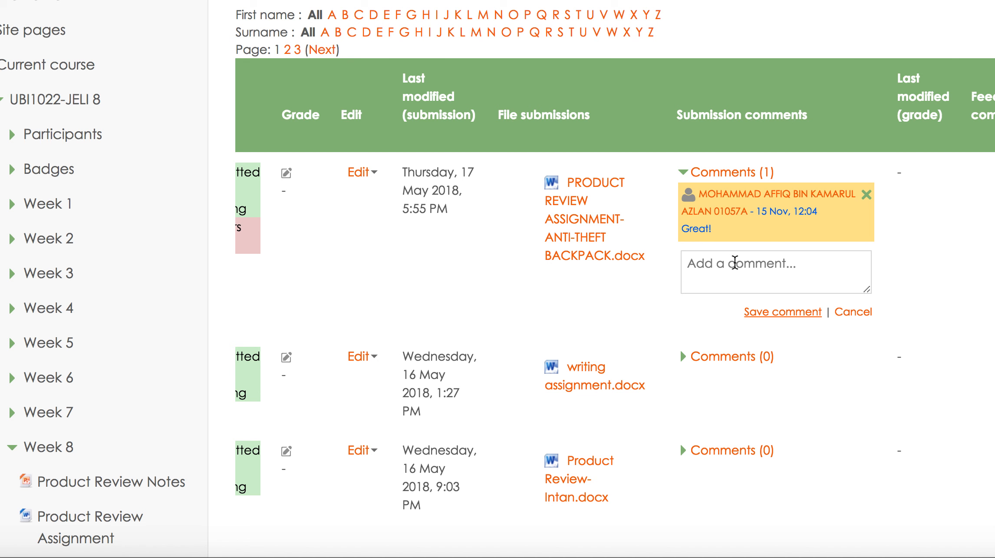
{"action": "scroll", "coordinate": [735, 263], "scroll_direction": "right", "scroll_amount": 10}
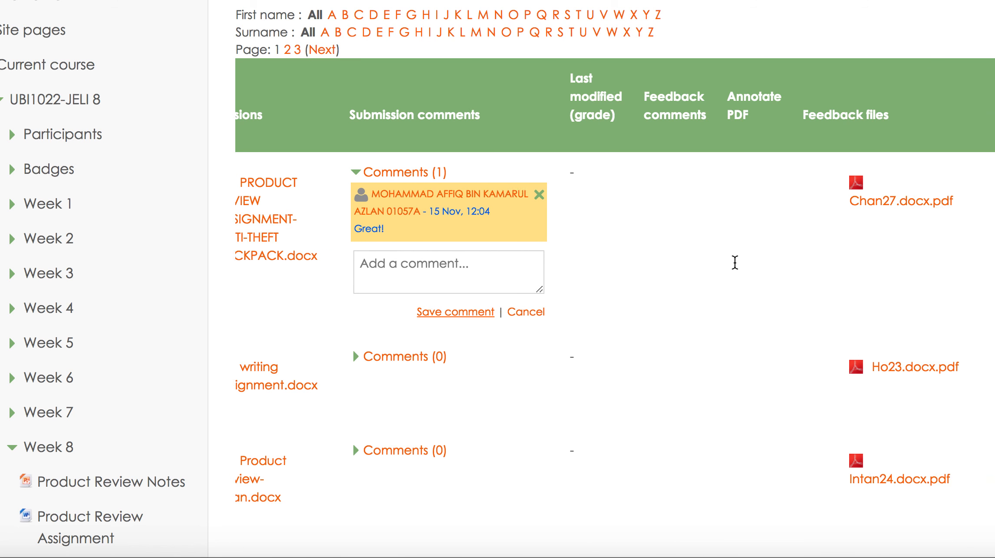